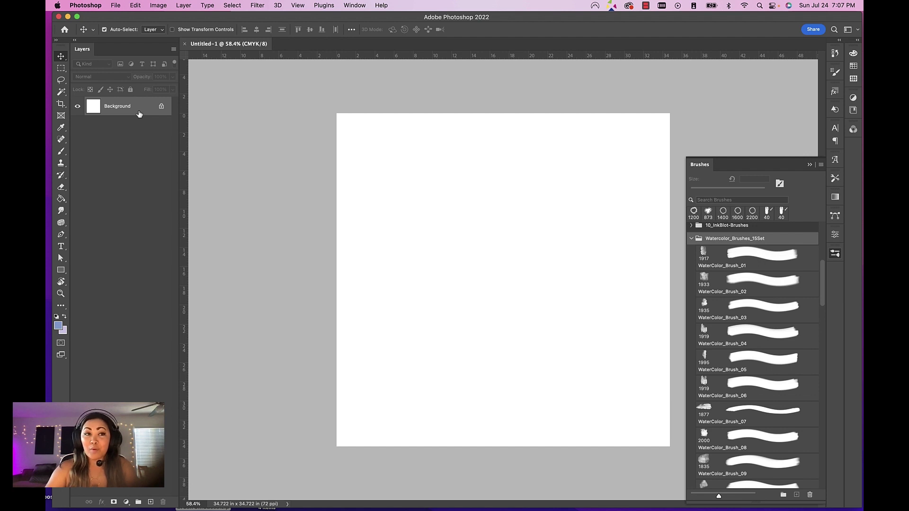
- Keep the Crop tool's ratio at 1:1 square, then return to the Move tool
click(61, 105)
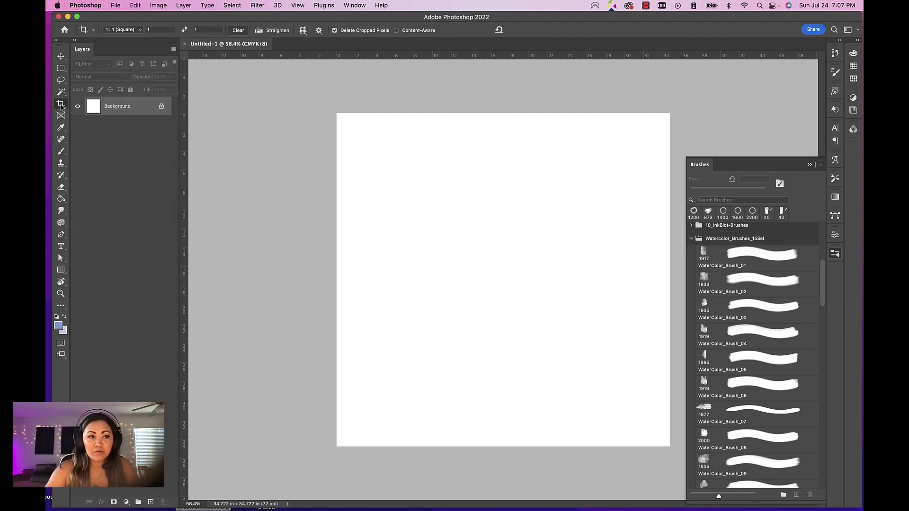
click(140, 31)
click(136, 32)
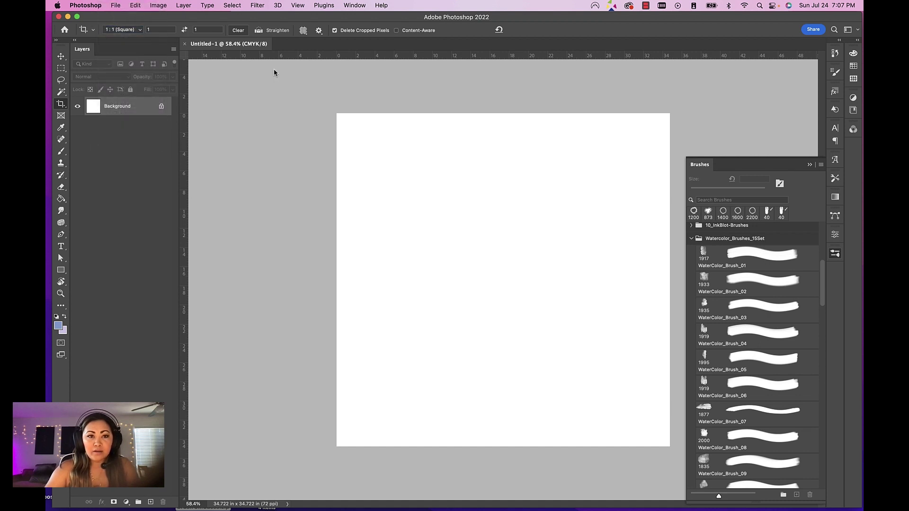
key(v)
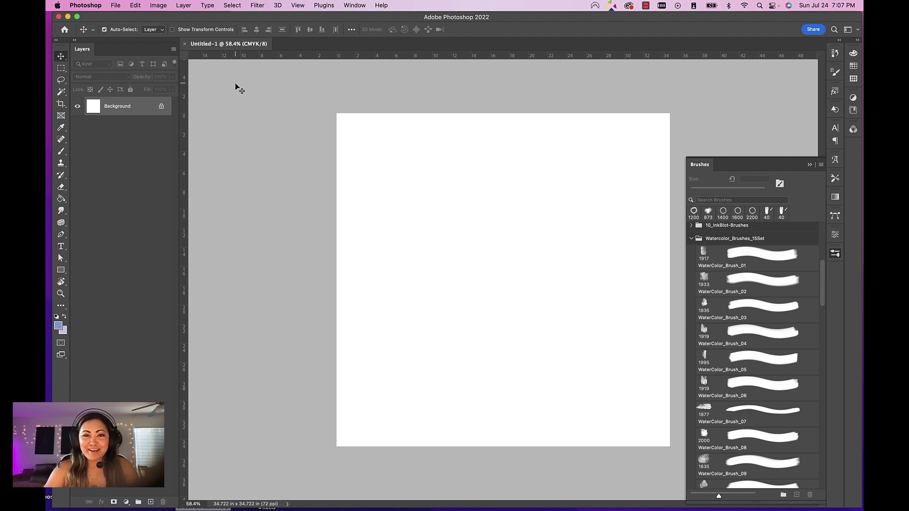
- Dismiss the File menu without choosing a command and nudge the Photoshop window slightly
click(121, 5)
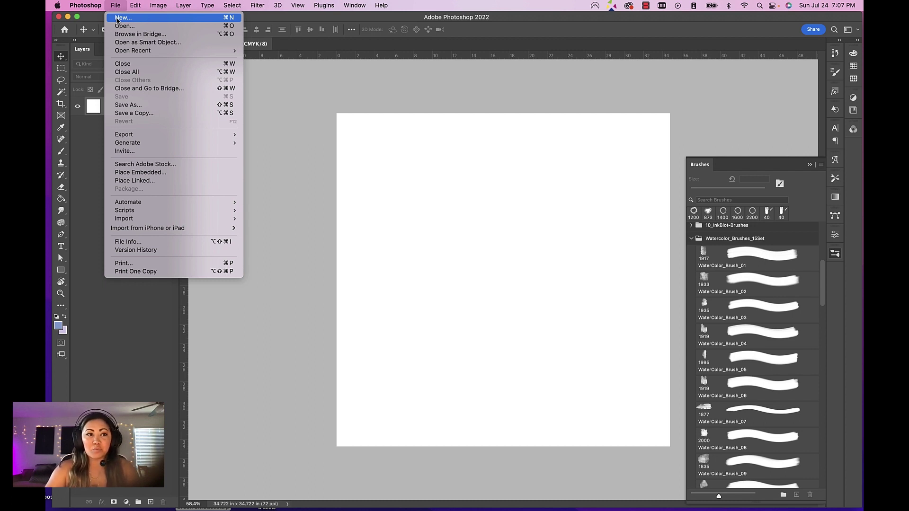
click(181, 53)
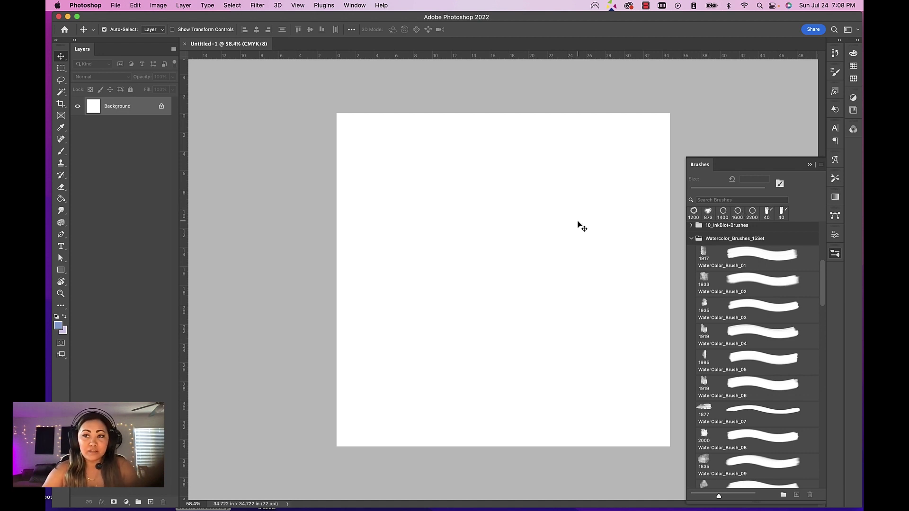
mouse_move(52, 473)
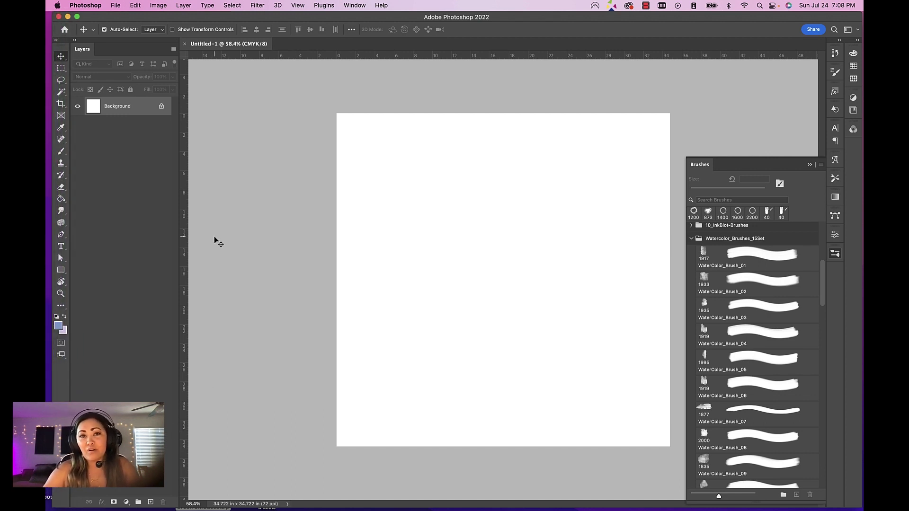
drag(733, 13, 728, 15)
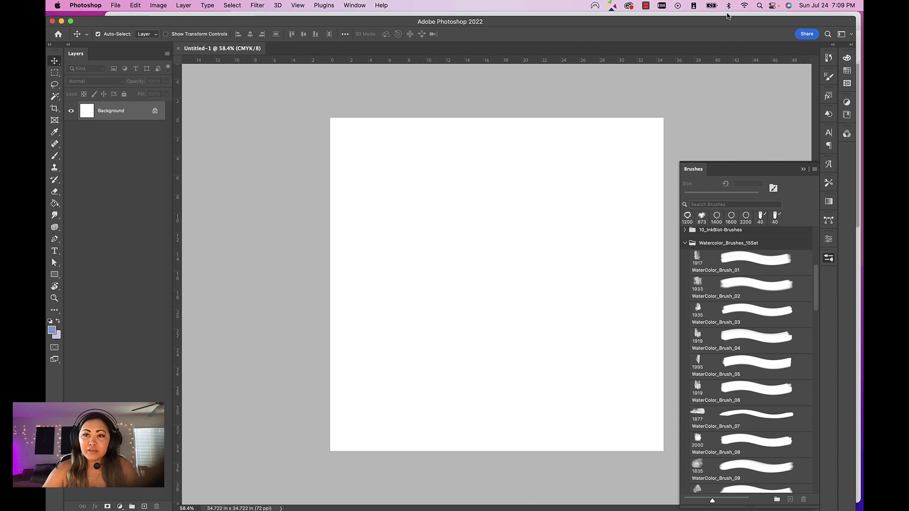
- In Chrome, scroll the shop page down to the Watercolor Photoshop Stamp Brushes product
key(super+Tab)
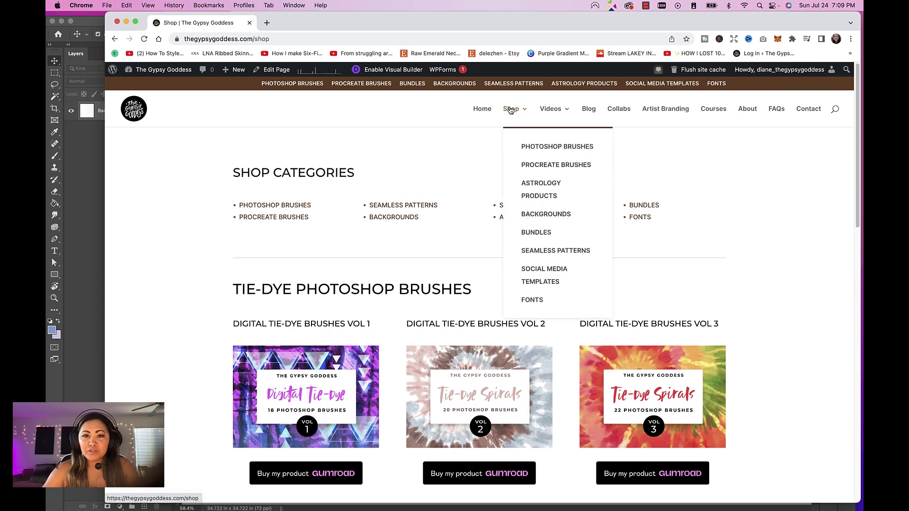
scroll(426, 209, down, 6)
scroll(426, 210, down, 8)
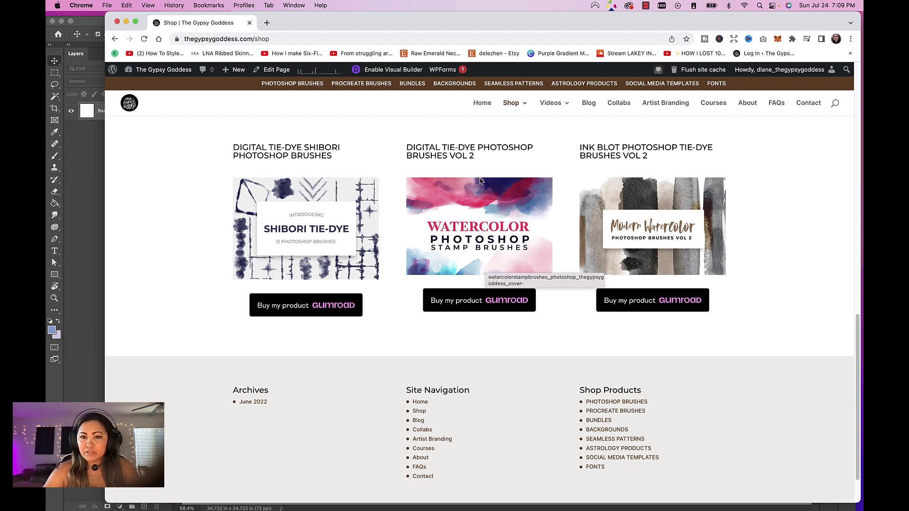
mouse_move(516, 116)
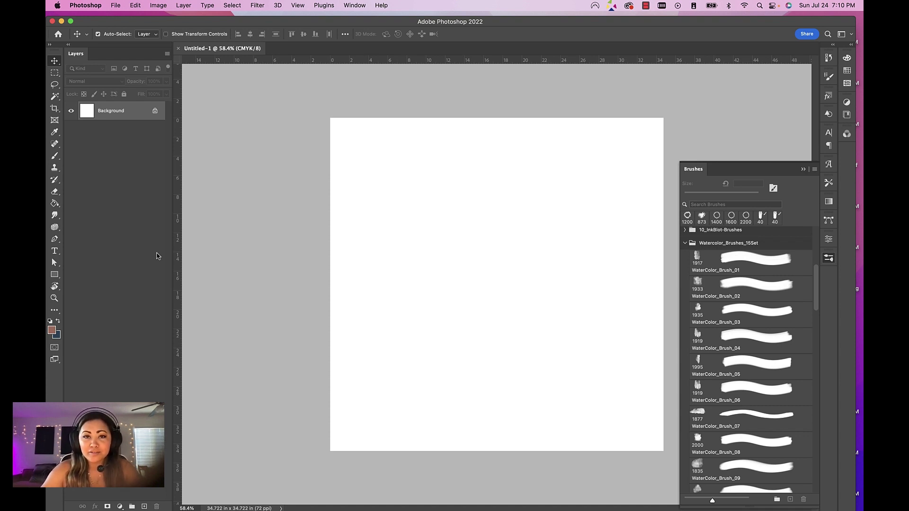
mouse_move(238, 20)
mouse_down()
mouse_move(249, 14)
mouse_move(241, 9)
mouse_up()
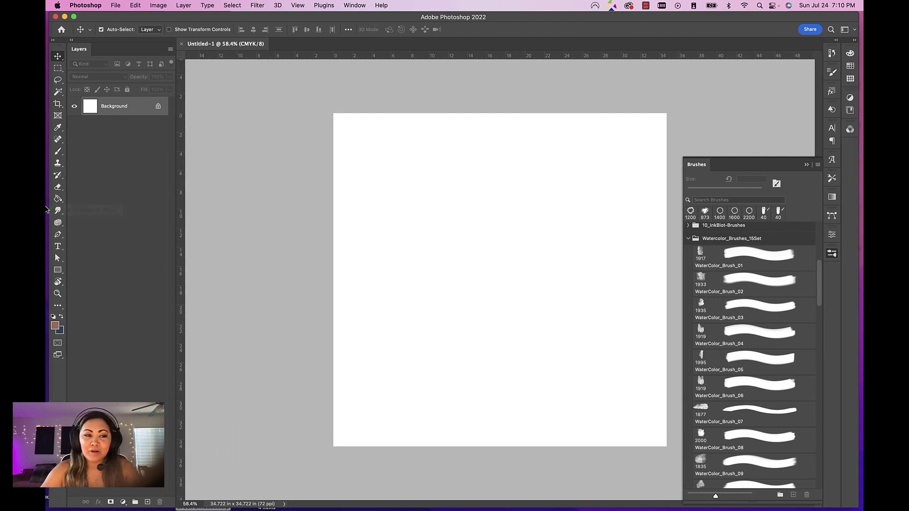
key(x)
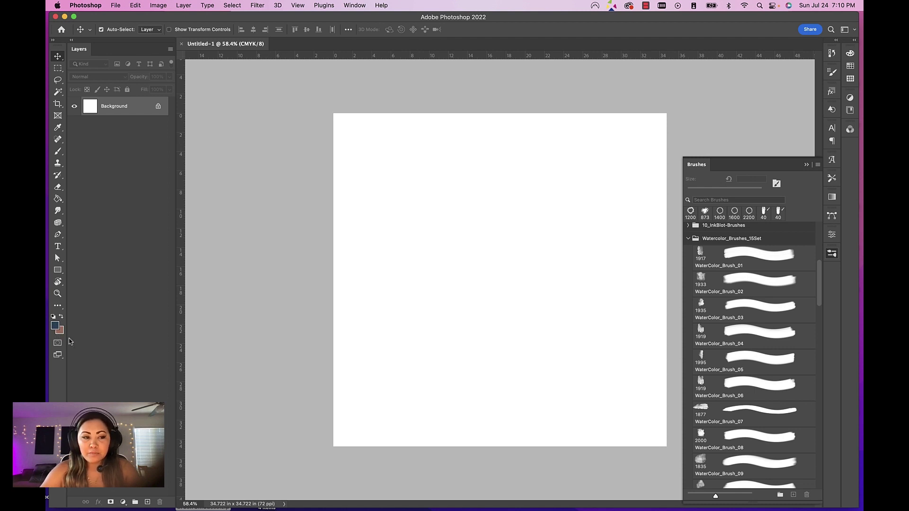
key(x)
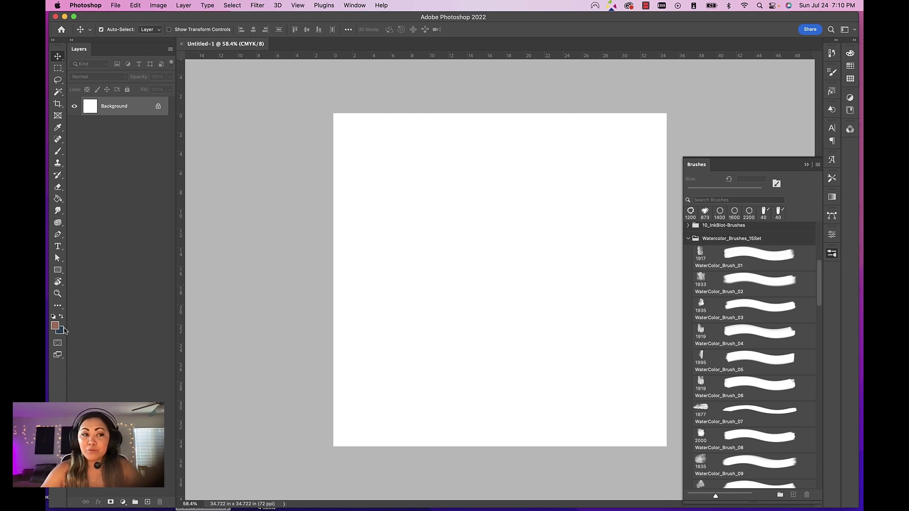
- Stamp a navy WaterColor_Brush_03 blot on a new Layer 1, redoing the misplaced first stamp
click(714, 309)
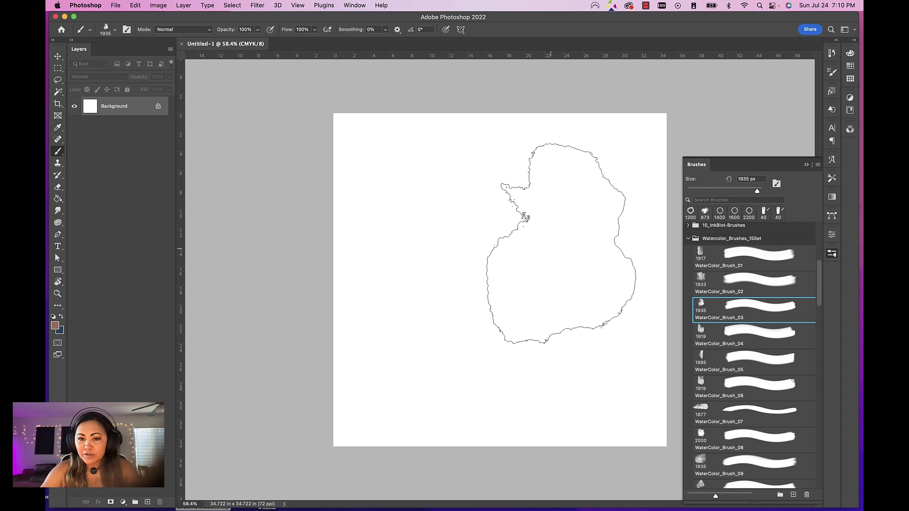
key(x)
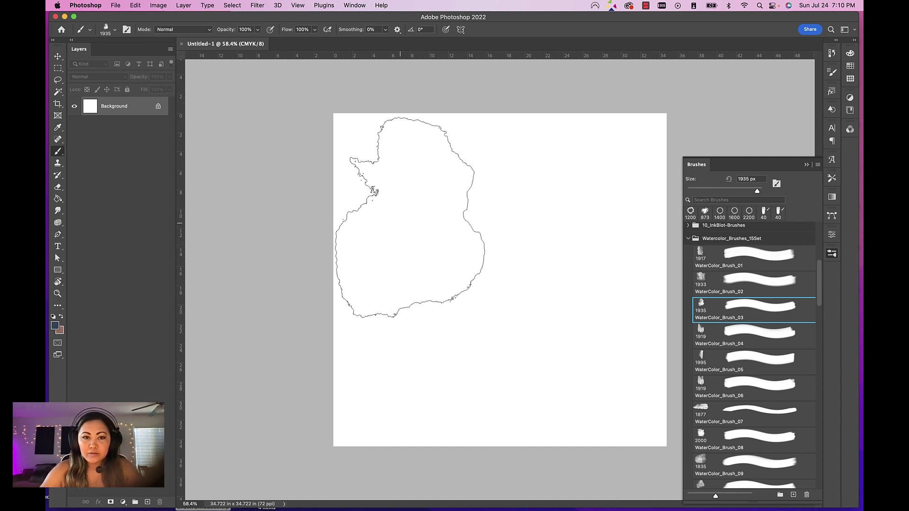
click(147, 503)
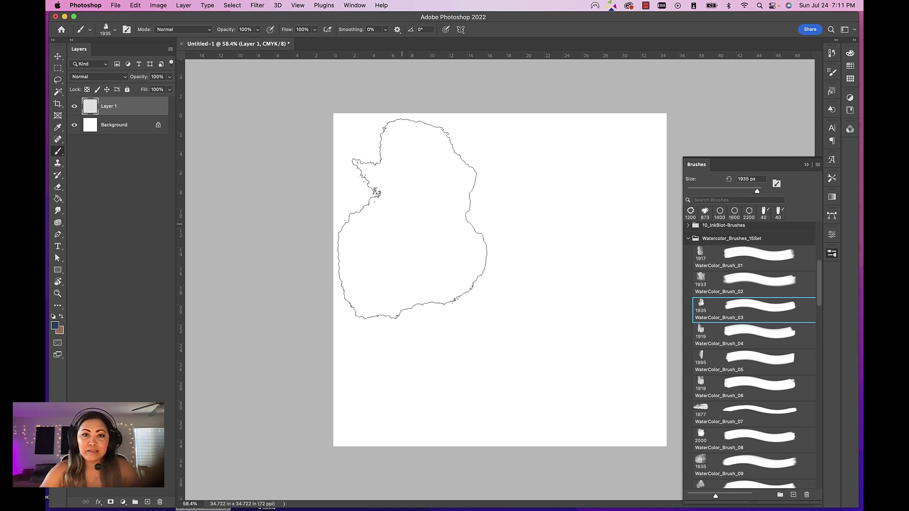
click(411, 218)
key(super+z)
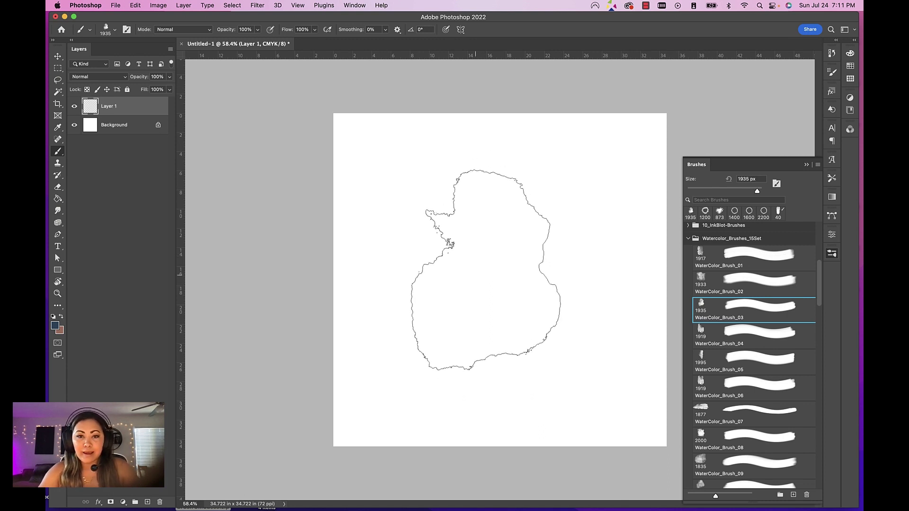
click(486, 260)
- Scale the navy blot to about 77% and move it against the canvas's right edge
key(super+t)
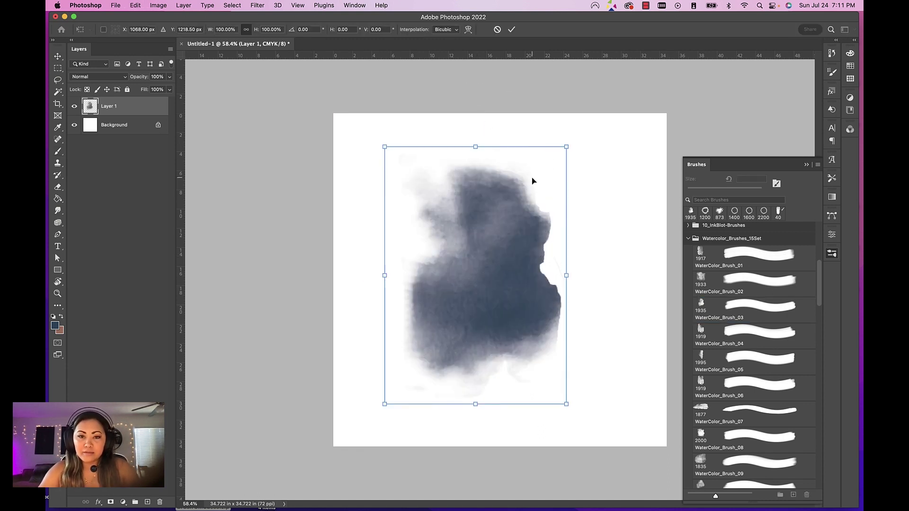
mouse_move(532, 180)
mouse_down()
mouse_move(479, 150)
mouse_move(610, 167)
mouse_move(630, 150)
mouse_up()
mouse_move(485, 369)
mouse_down()
mouse_move(555, 295)
mouse_move(554, 322)
mouse_move(572, 308)
mouse_move(541, 379)
mouse_move(550, 362)
mouse_up()
key(Return)
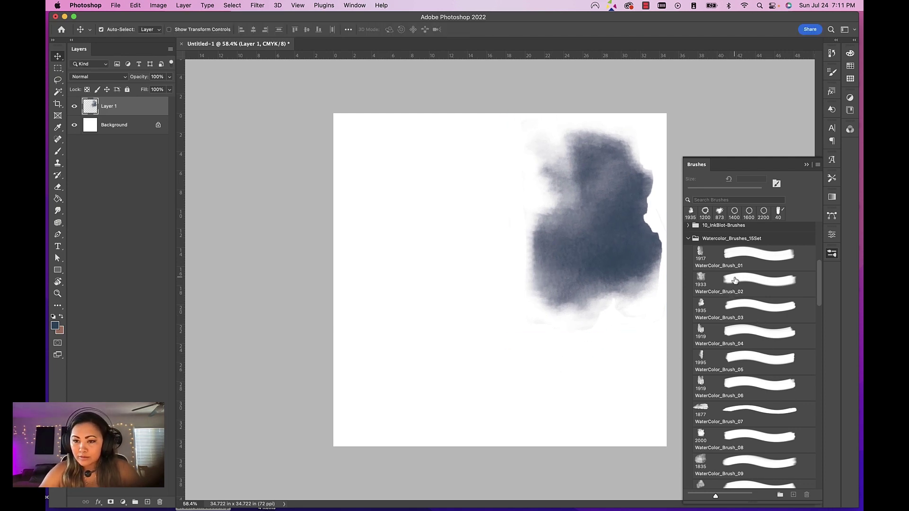
- Stamp a brown WaterColor_Brush_02 patch at 1600 px on a new Layer 2
click(742, 291)
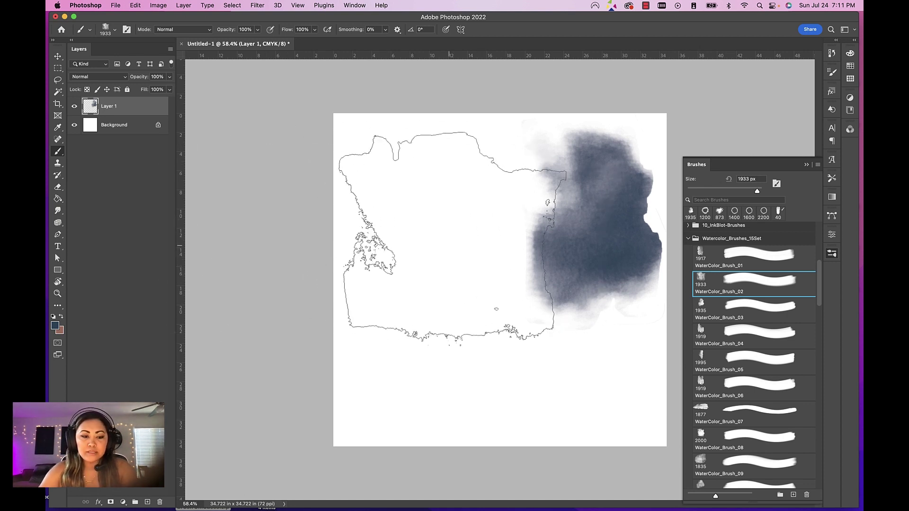
key(x)
key(bracketleft)
key(bracketleft)
key(bracketleft)
key(bracketleft)
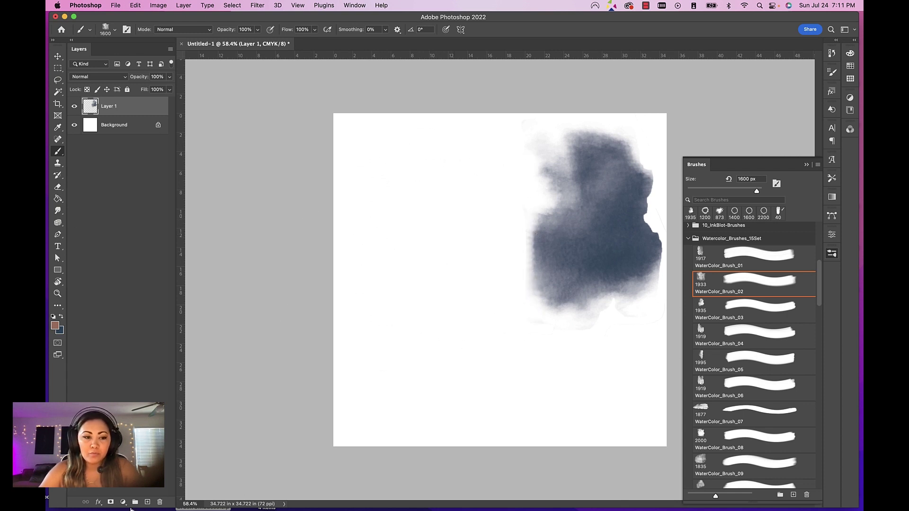
click(148, 501)
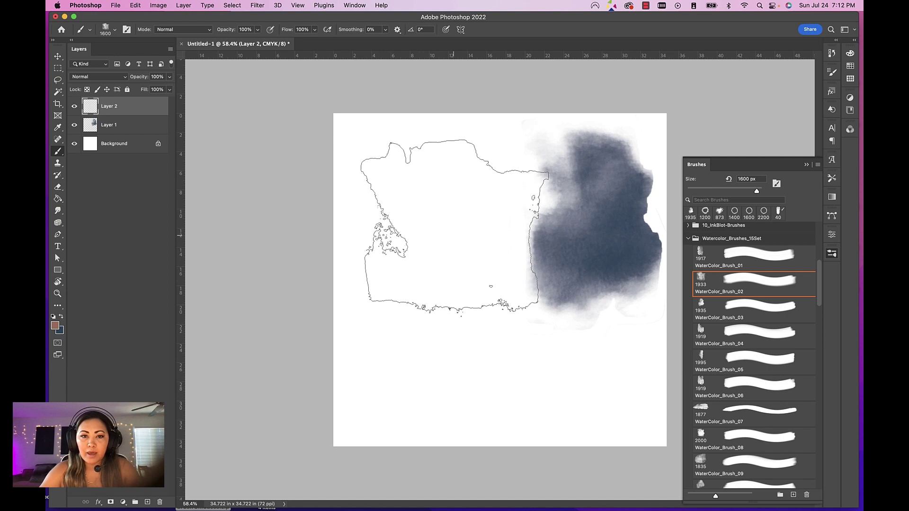
click(454, 233)
- Shrink the brown patch to about 88% and snap it to the canvas's top-left
key(v)
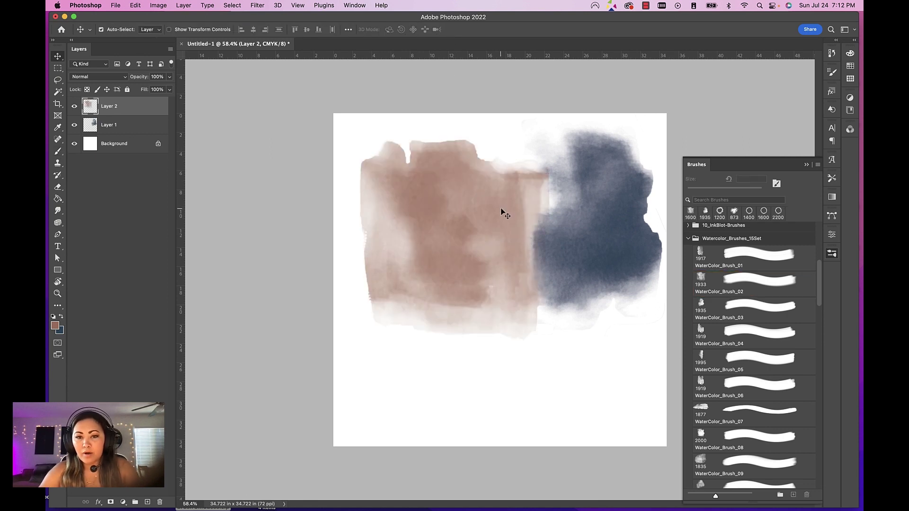
drag(499, 215, 476, 201)
key(super+t)
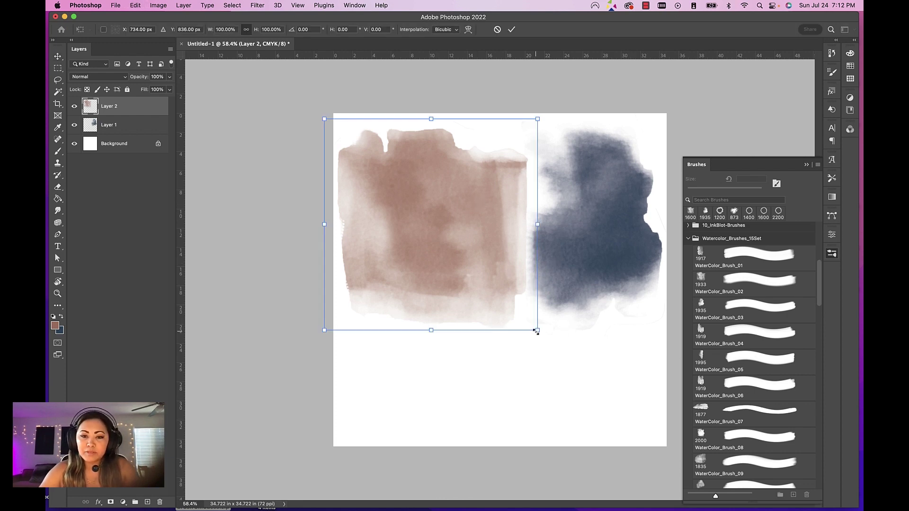
drag(537, 330, 512, 304)
drag(478, 224, 416, 209)
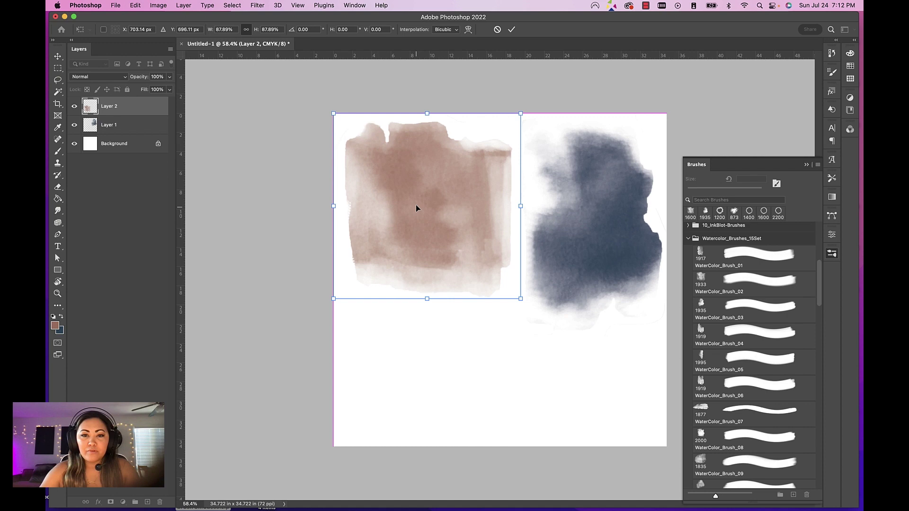
key(Return)
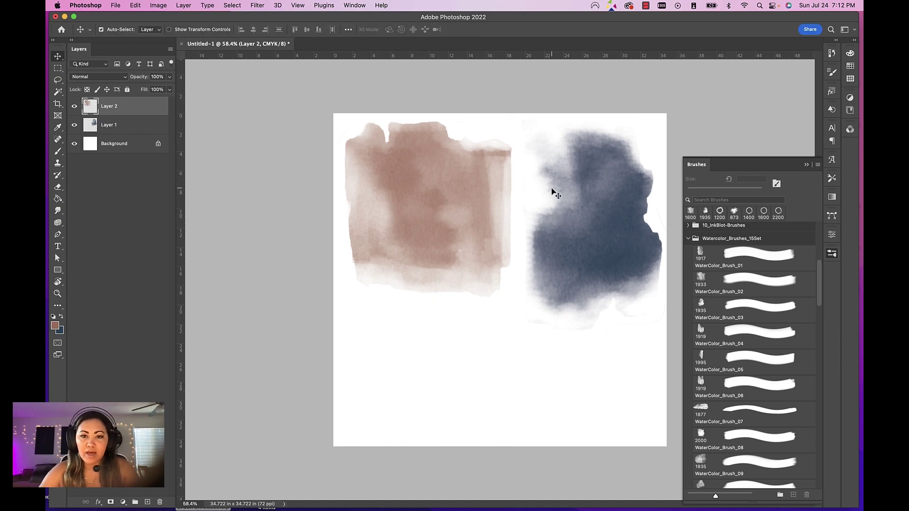
- Move Layer 1's navy blot down-left and rotate it about a quarter turn
click(599, 197)
drag(605, 200, 585, 262)
key(cmd+t)
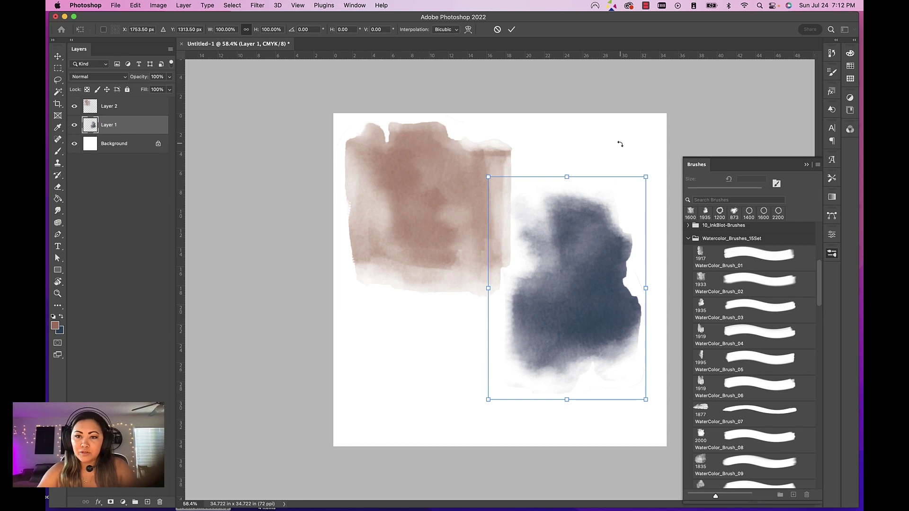
drag(620, 144, 639, 153)
drag(504, 168, 483, 164)
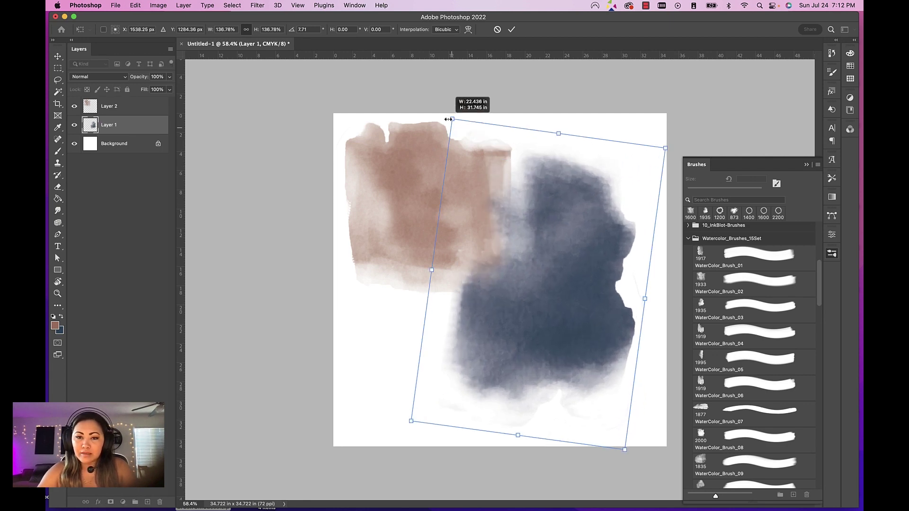
drag(447, 119, 429, 99)
drag(599, 119, 641, 155)
drag(637, 101, 663, 300)
drag(608, 279, 567, 333)
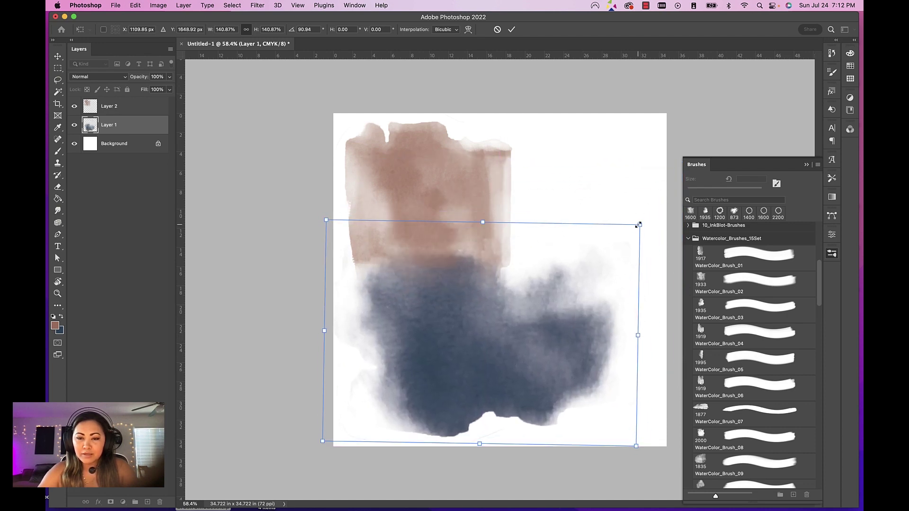
- Enlarge the navy wash to about 151% and bring up the layer's blend modes
drag(638, 224, 660, 204)
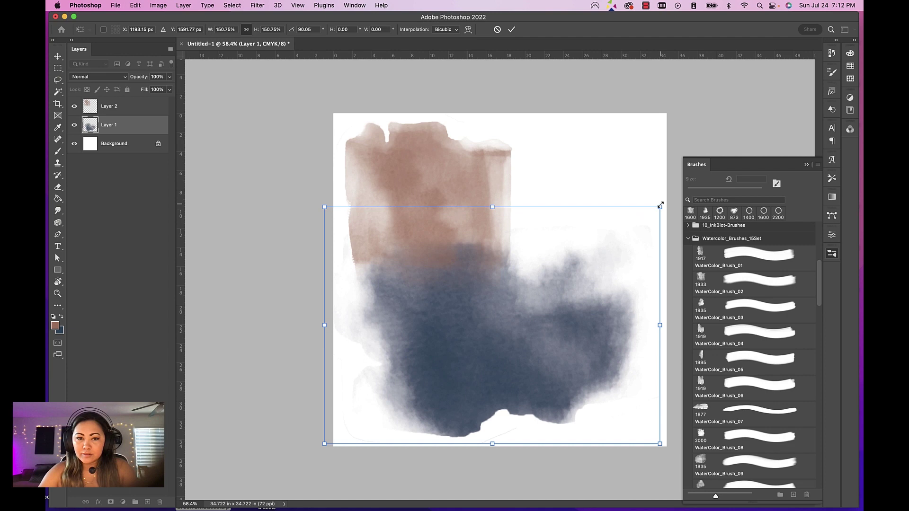
key(Return)
click(98, 77)
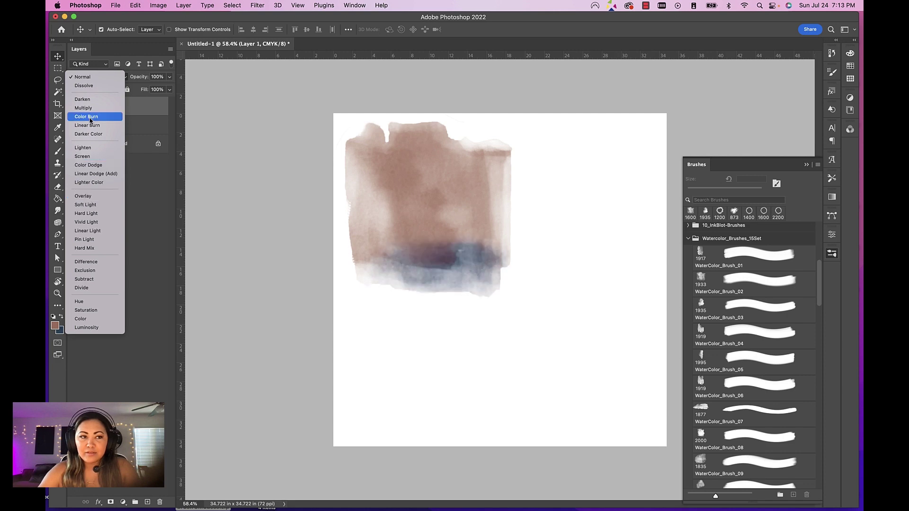
- Set the navy wash to Color Burn and add a Normal copy shrunk to about 86%
click(90, 119)
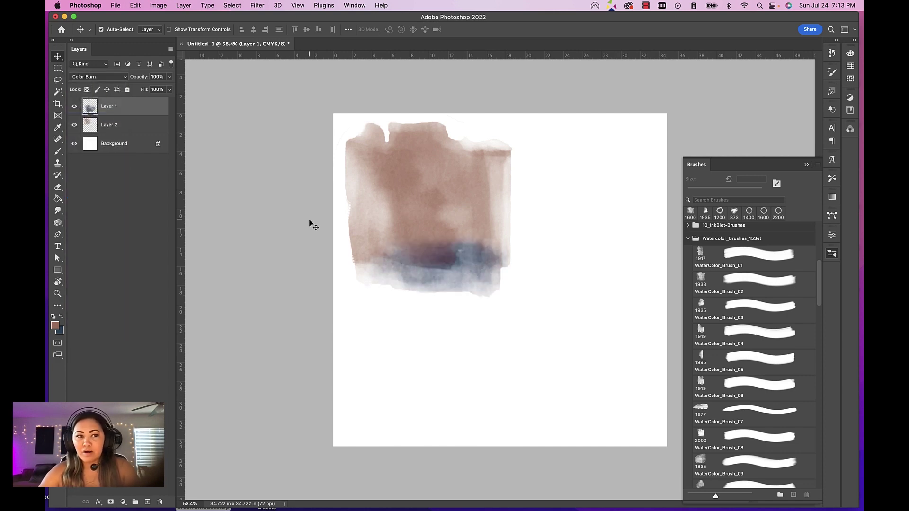
key(super+j)
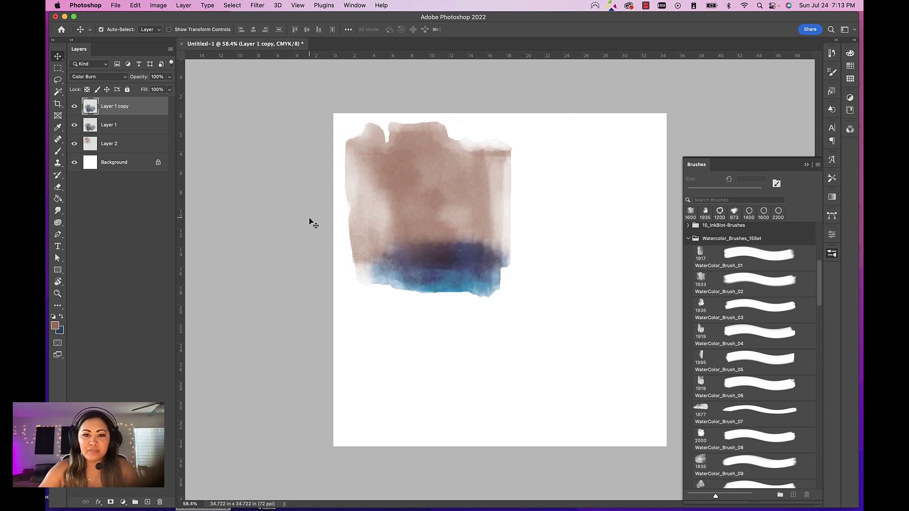
click(124, 78)
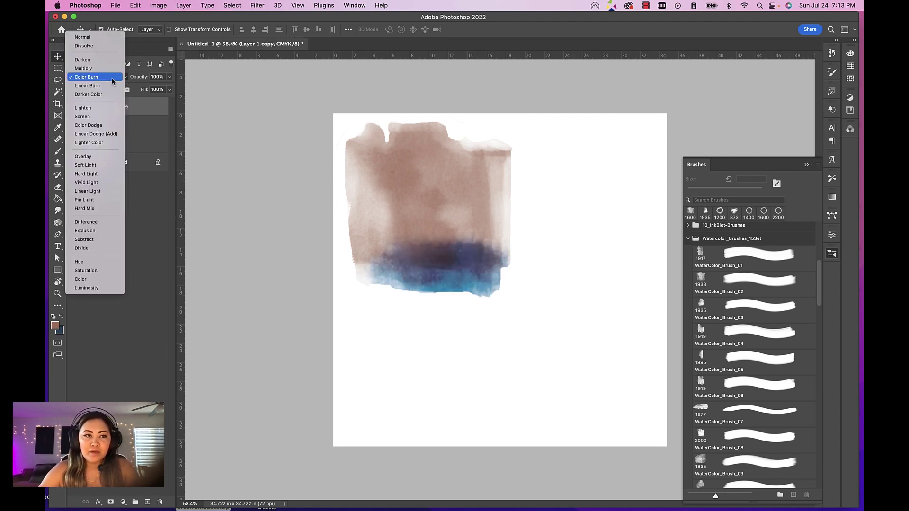
click(83, 37)
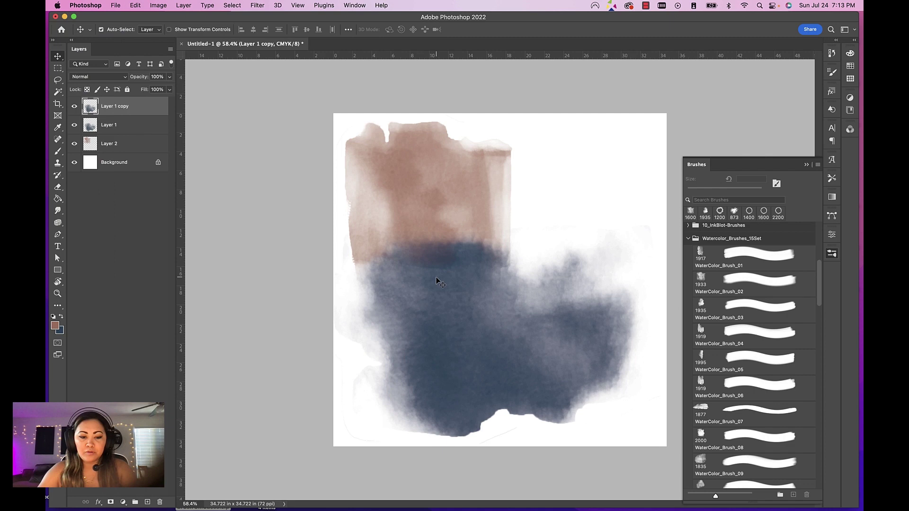
key(x)
key(super+t)
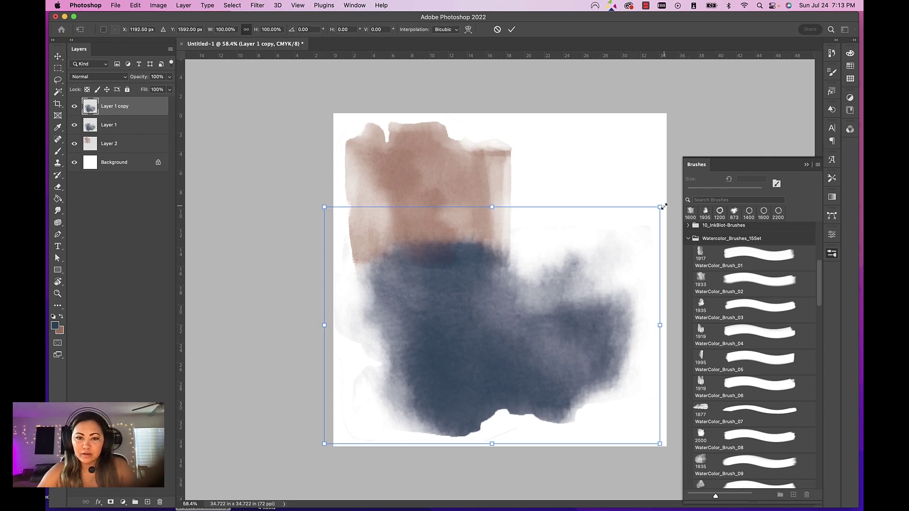
drag(664, 207, 628, 266)
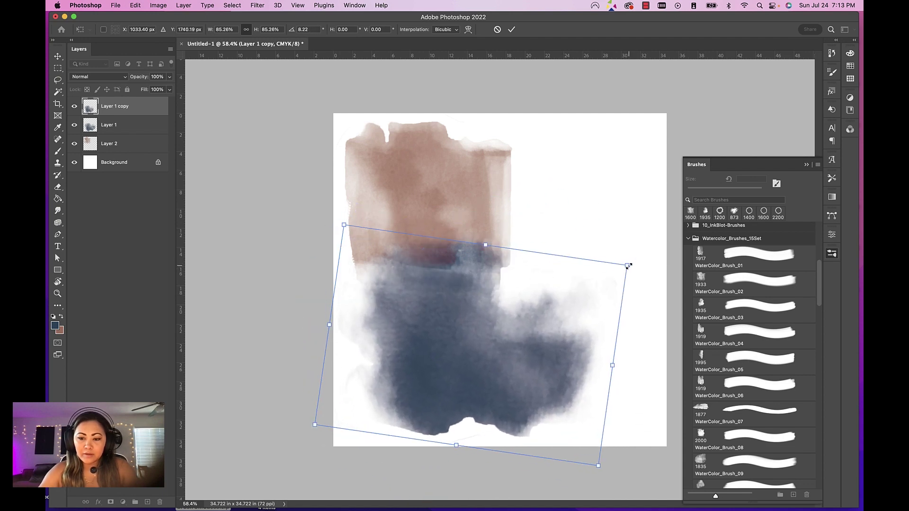
key(Escape)
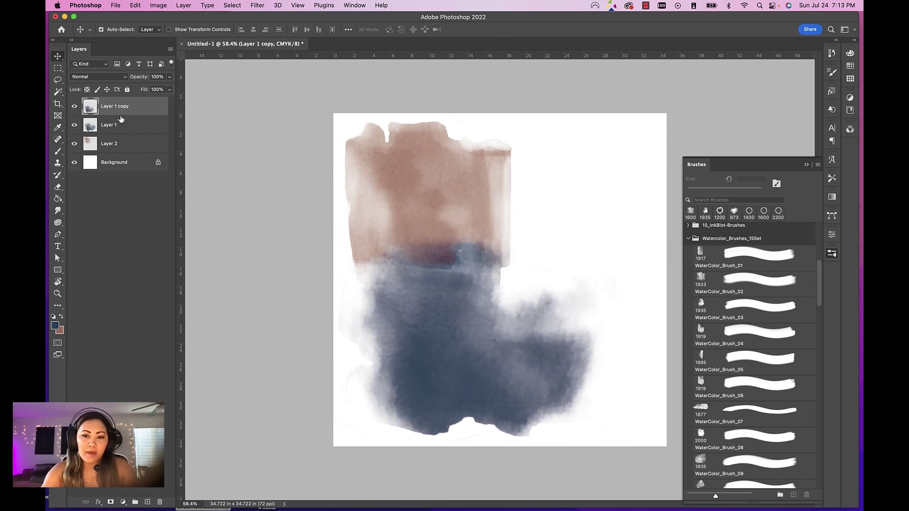
- Duplicate the brown wash, rotate the copy 180°, enlarge it to about 124% at upper right
click(112, 145)
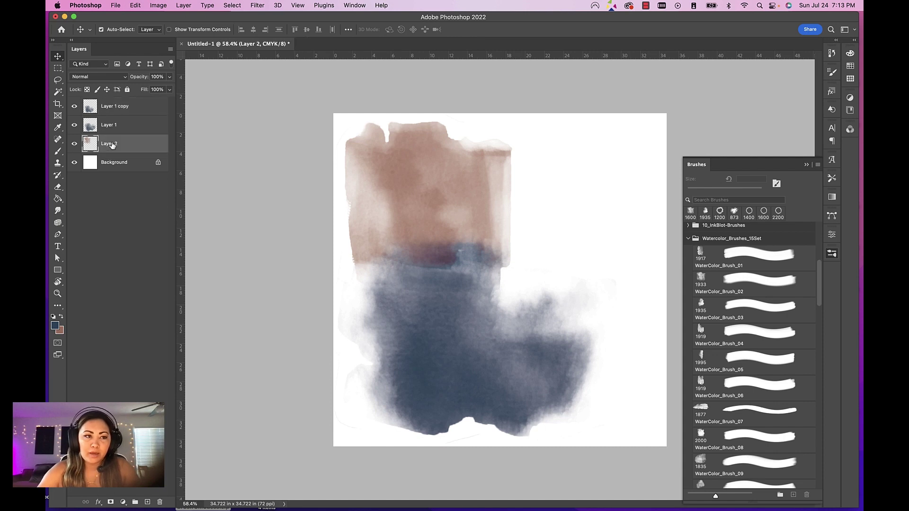
key(super+j)
key(super+t)
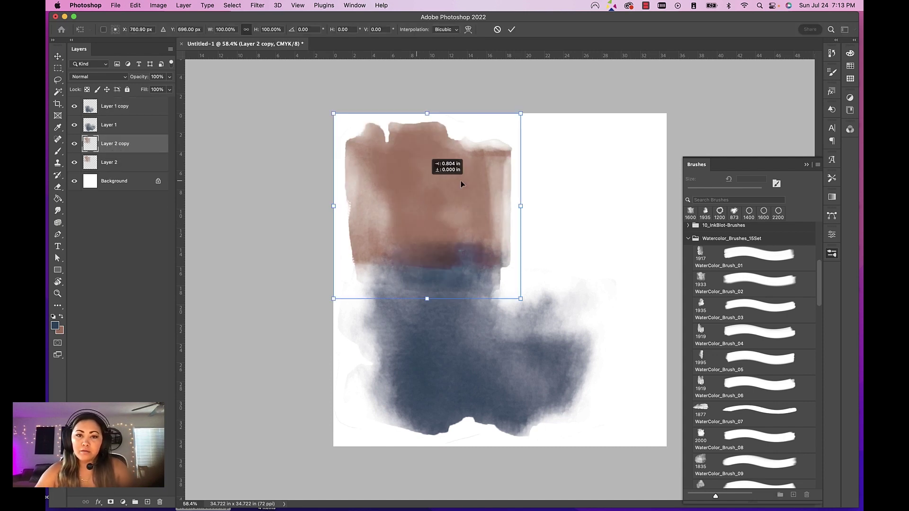
drag(463, 183, 554, 186)
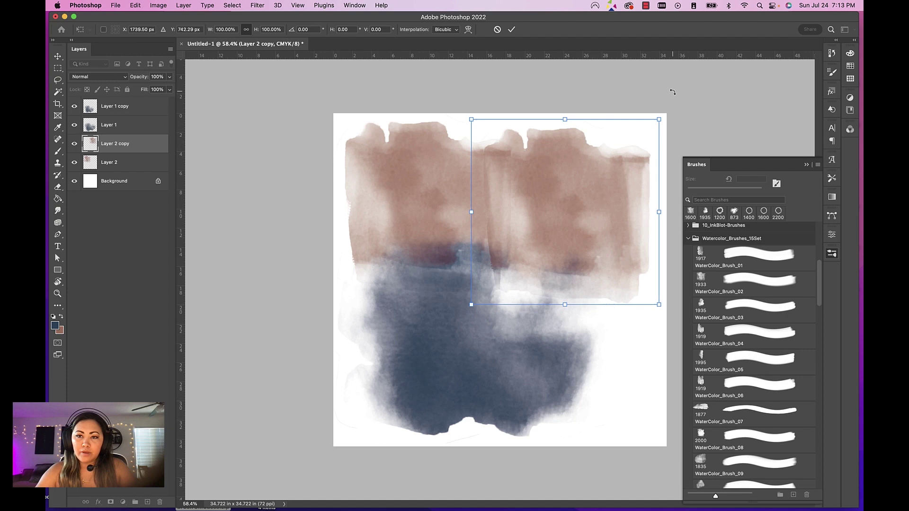
drag(673, 92, 520, 260)
drag(552, 196, 529, 179)
drag(658, 116, 714, 83)
drag(600, 165, 557, 231)
key(Return)
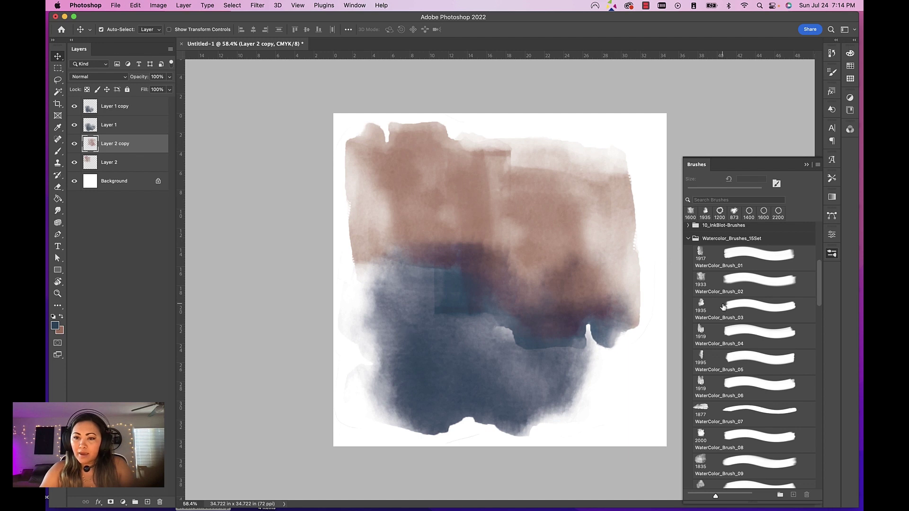
- Stamp a dark navy WaterColor_Brush_12 blob on a new Layer 3
scroll(722, 307, down, 5)
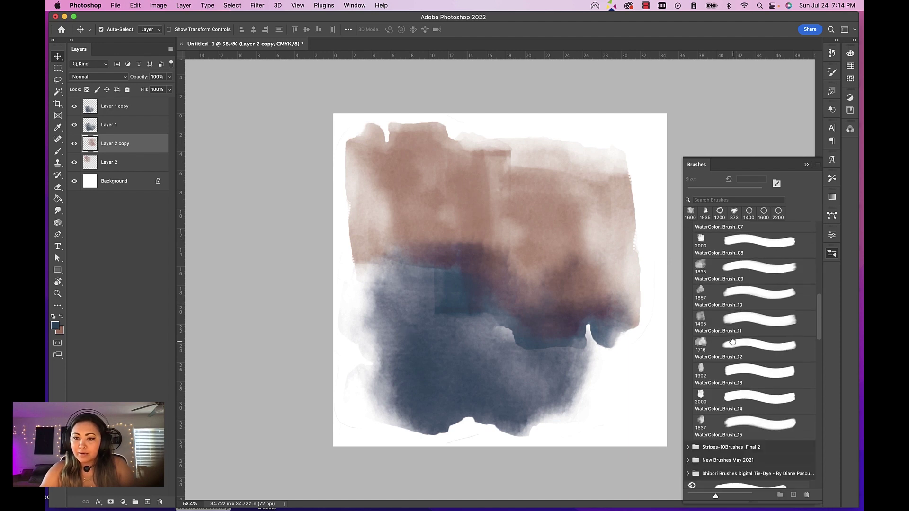
click(732, 342)
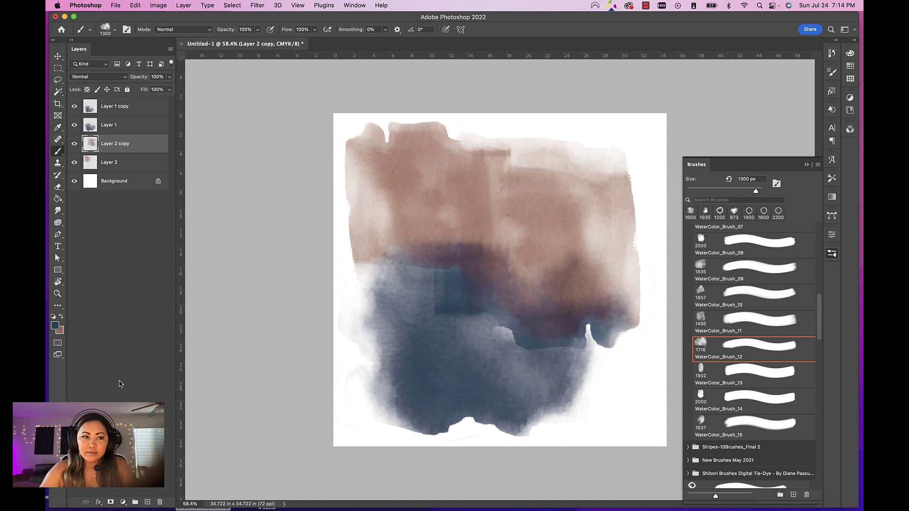
click(148, 501)
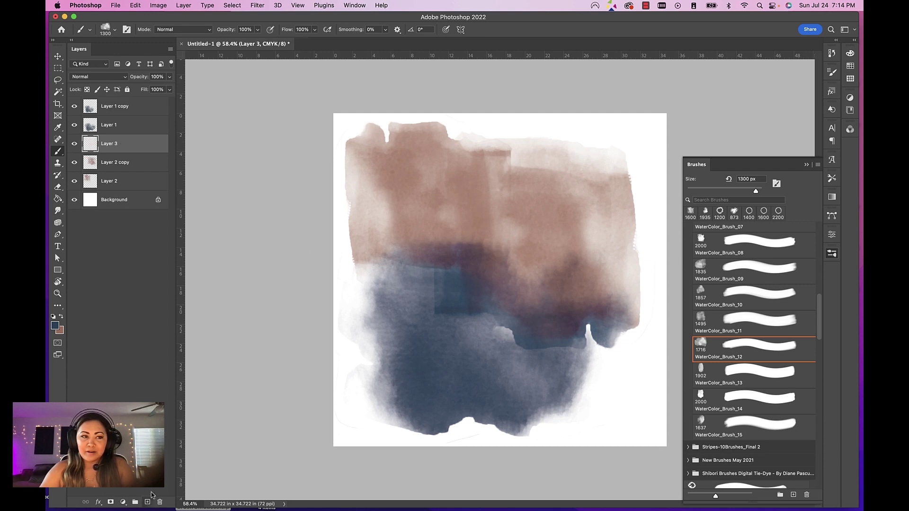
click(570, 190)
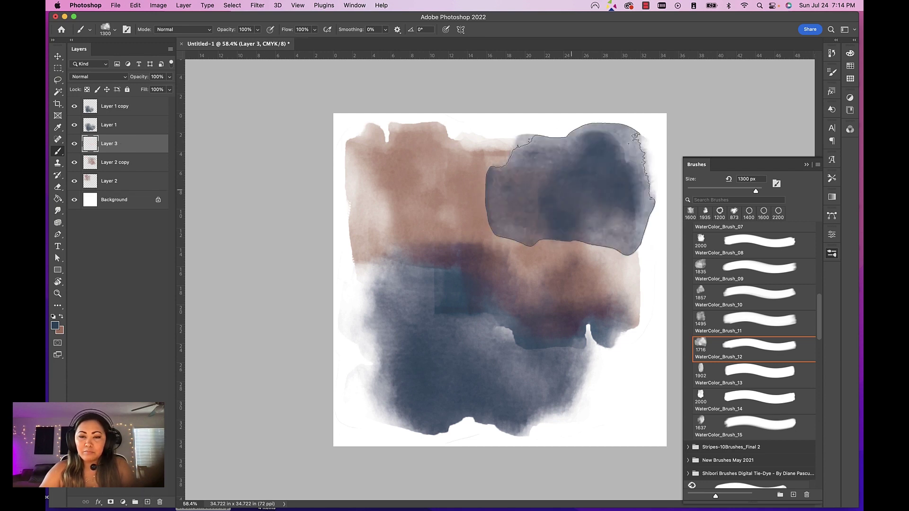
- Move the navy blob to the bottom edge, shrink it to about 88% and flip it vertically
key(ctrl+t)
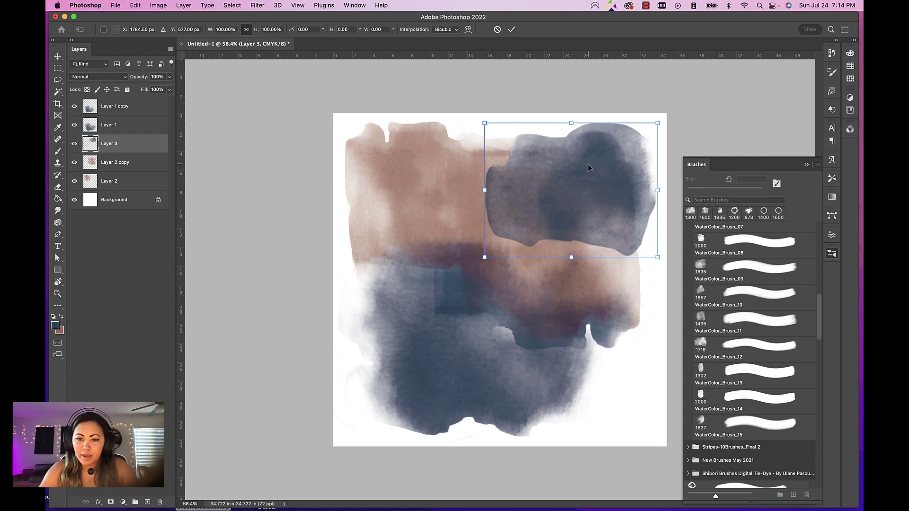
drag(588, 164, 582, 423)
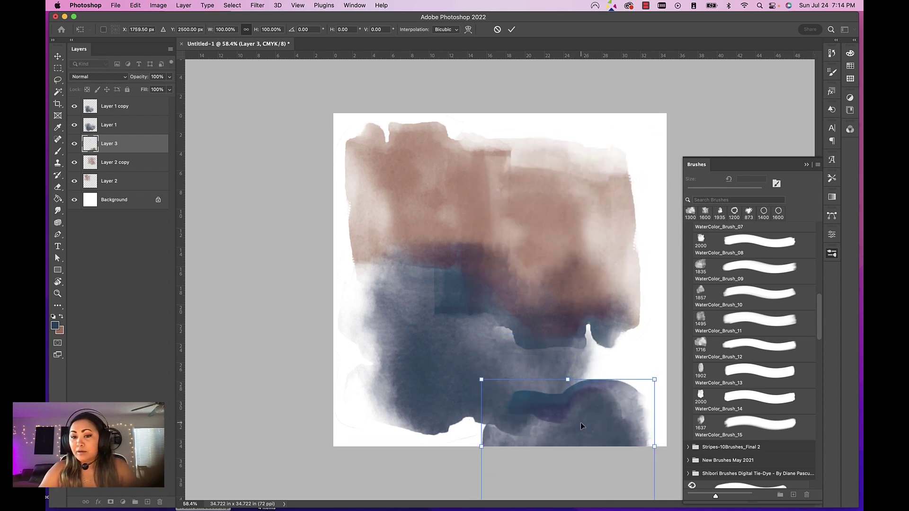
drag(481, 379, 502, 388)
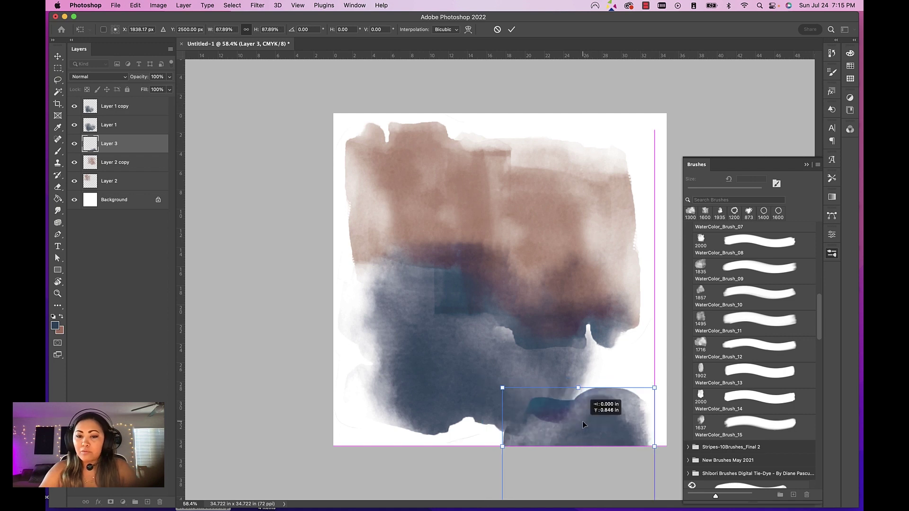
drag(582, 421, 582, 422)
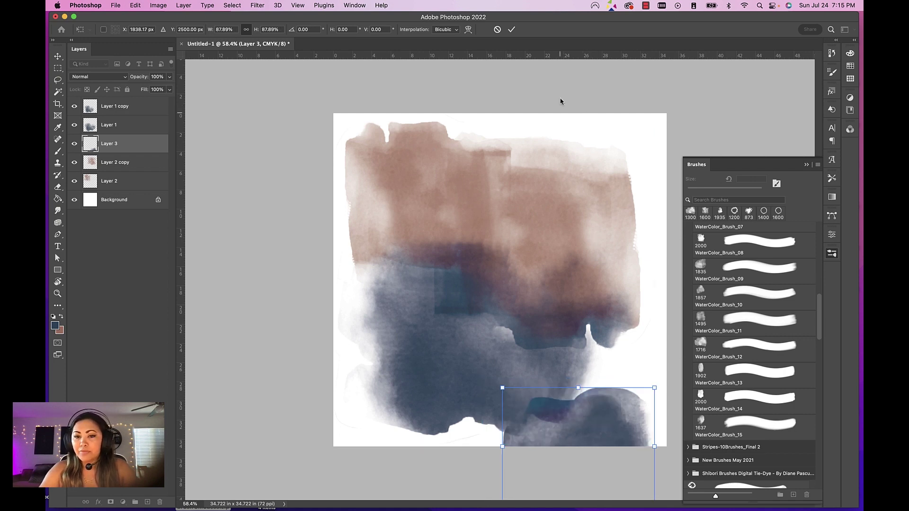
right_click(586, 332)
click(594, 502)
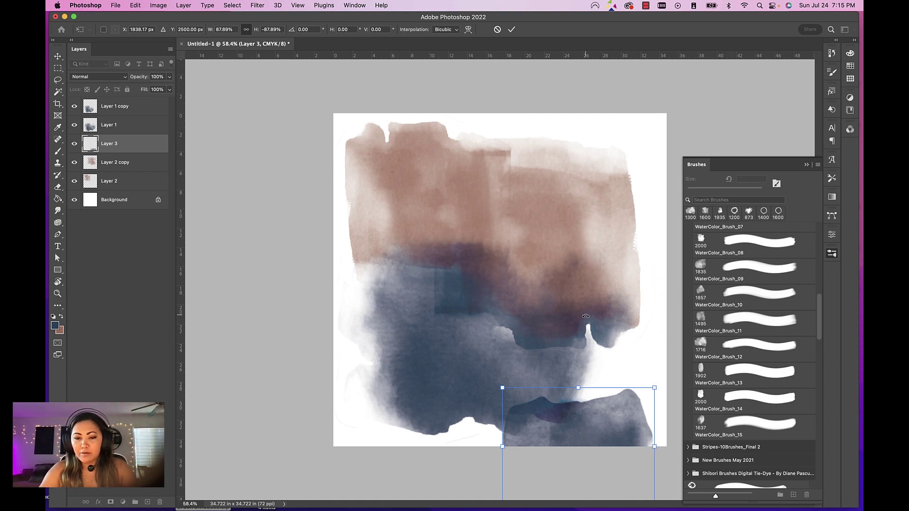
key(Return)
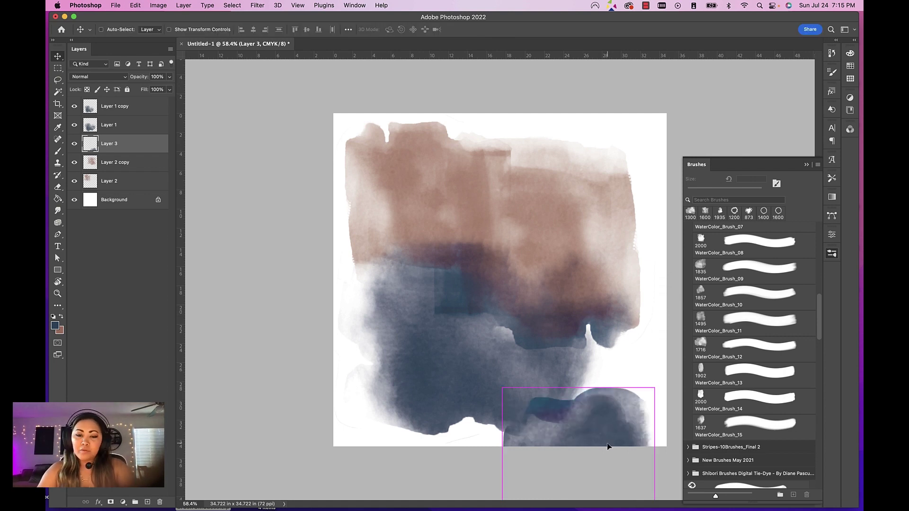
key(super+t)
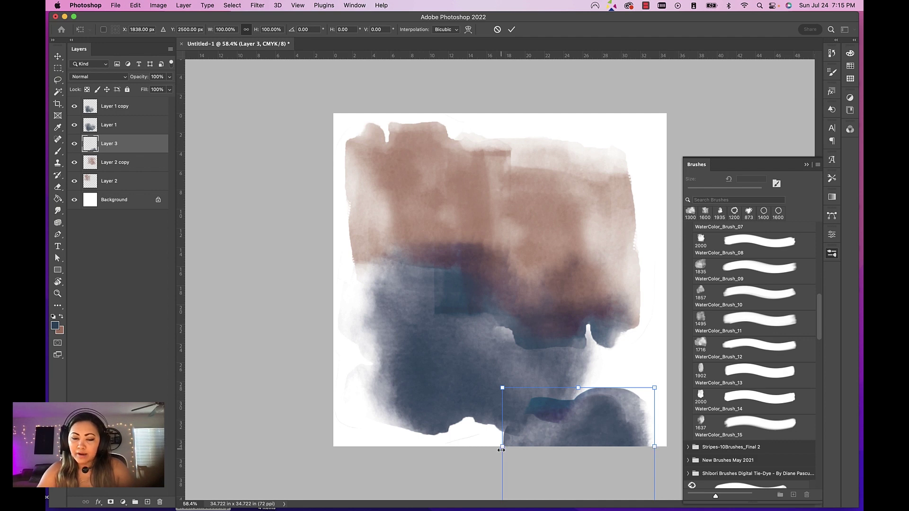
key(Return)
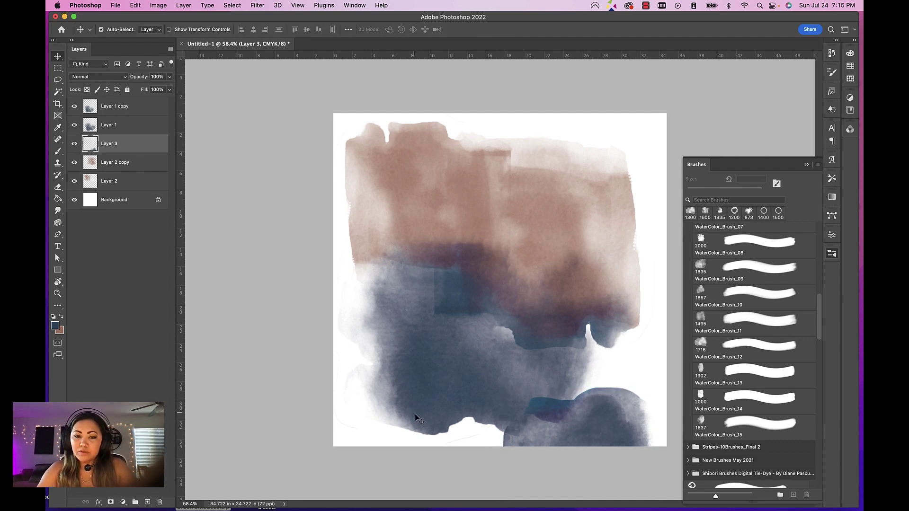
- Duplicate Layer 3 and move the copy straight up to the canvas's top edge
key(super+j)
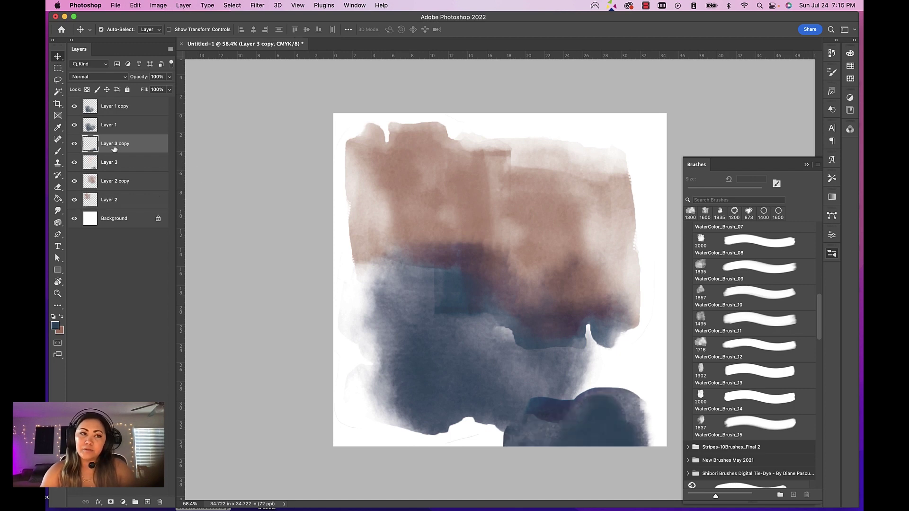
key(super+t)
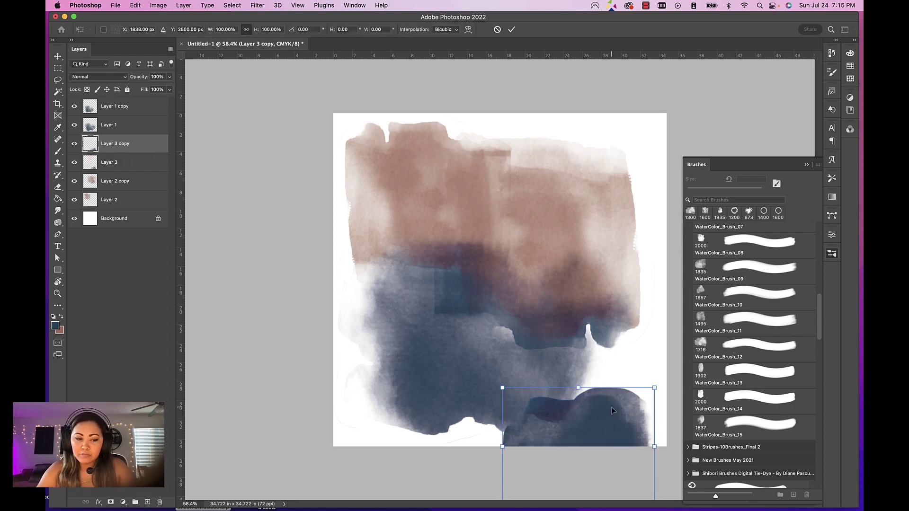
drag(609, 405, 593, 77)
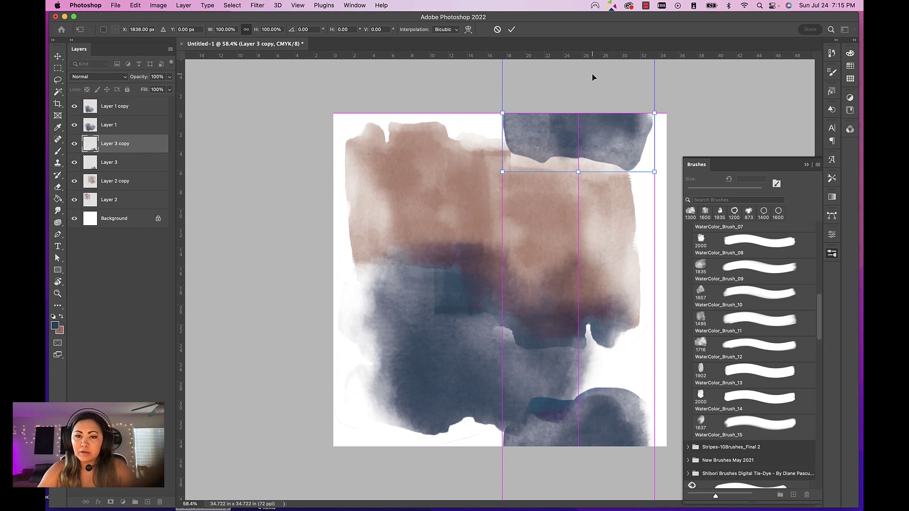
key(Return)
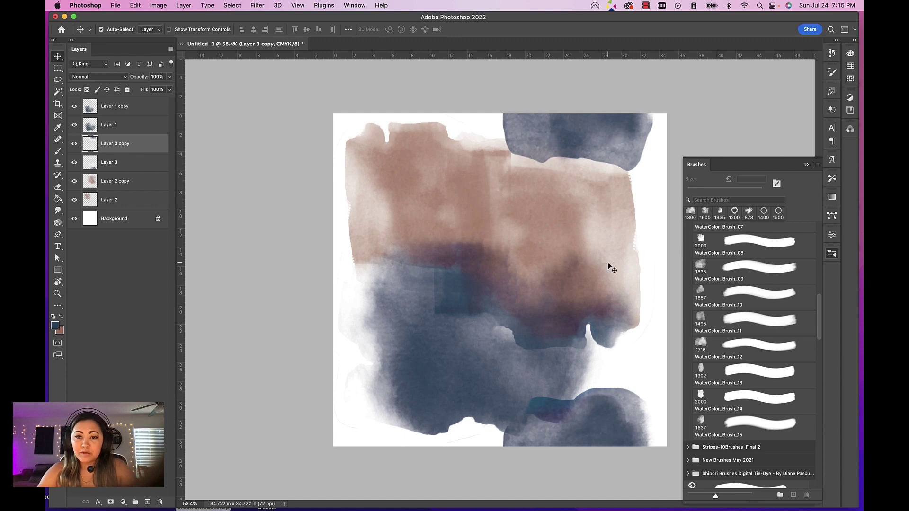
- Look through the Edit and Image menus, closing them without choosing anything
click(135, 6)
click(158, 6)
click(699, 118)
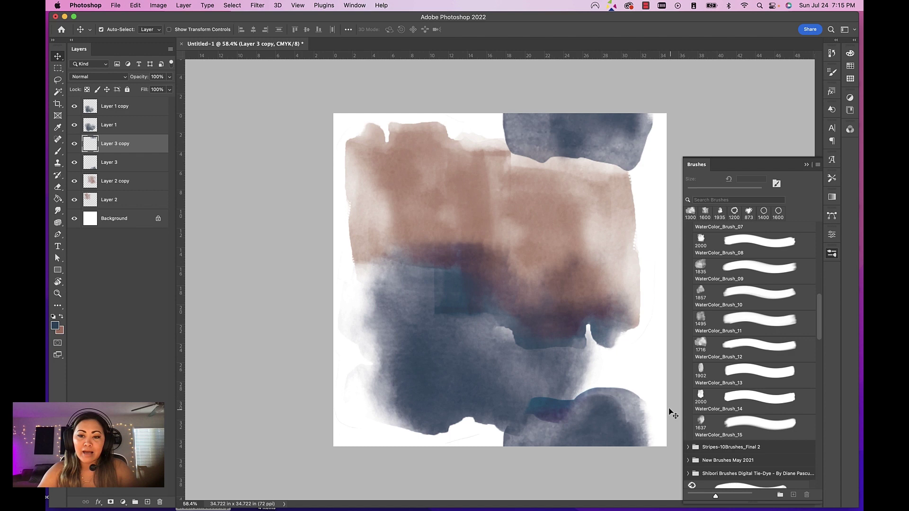
- Define the watercolor tile as a new pattern named Pattern 129
click(135, 5)
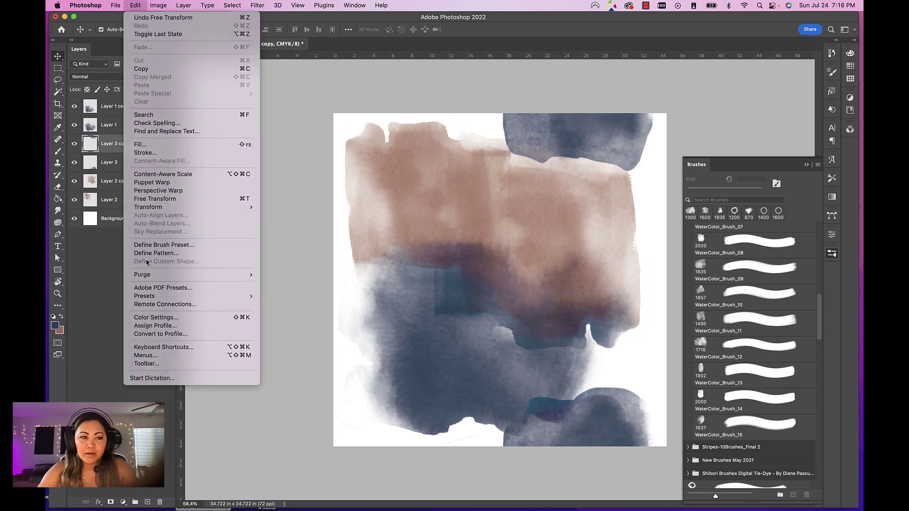
click(151, 254)
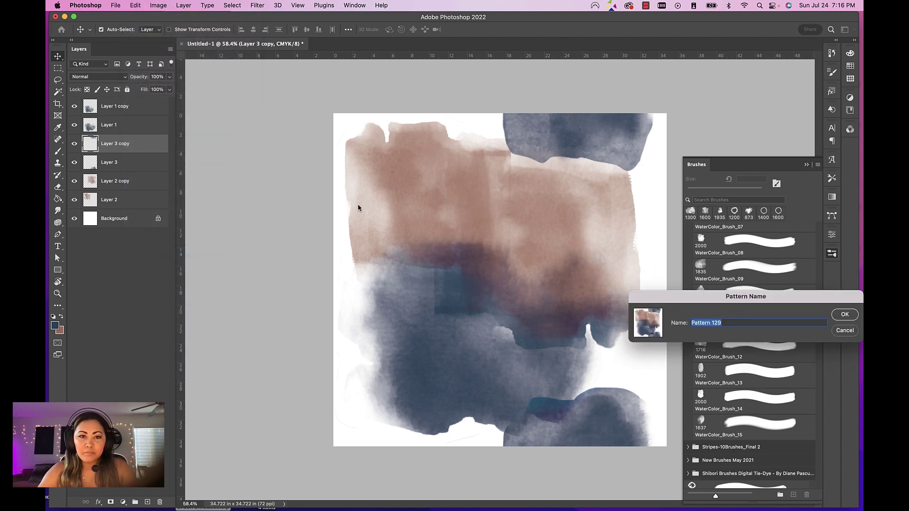
key(Return)
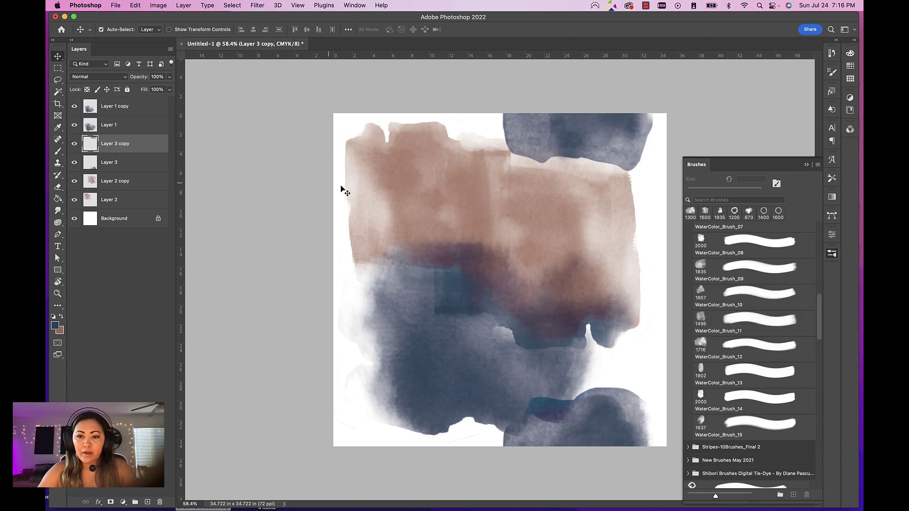
- Create a blank 29 x 29 in document and unlock its background as Layer 0
click(115, 5)
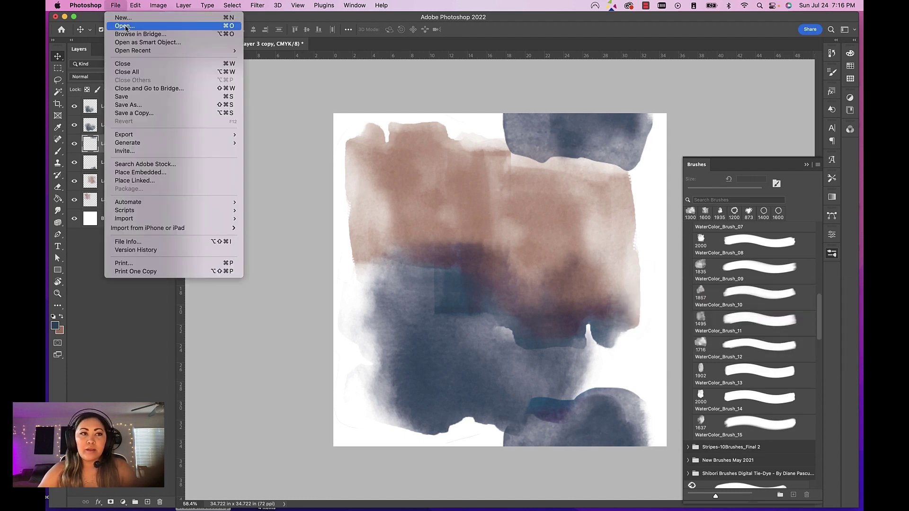
click(122, 18)
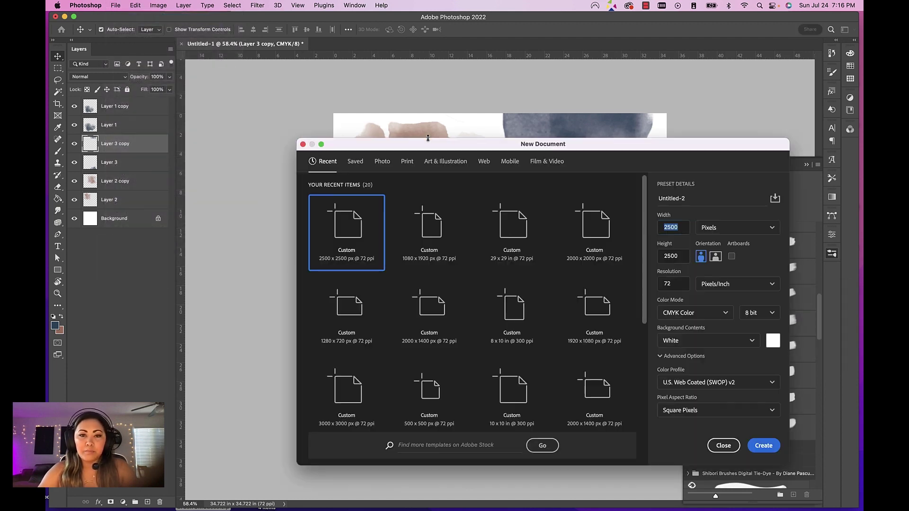
click(508, 237)
double_click(506, 236)
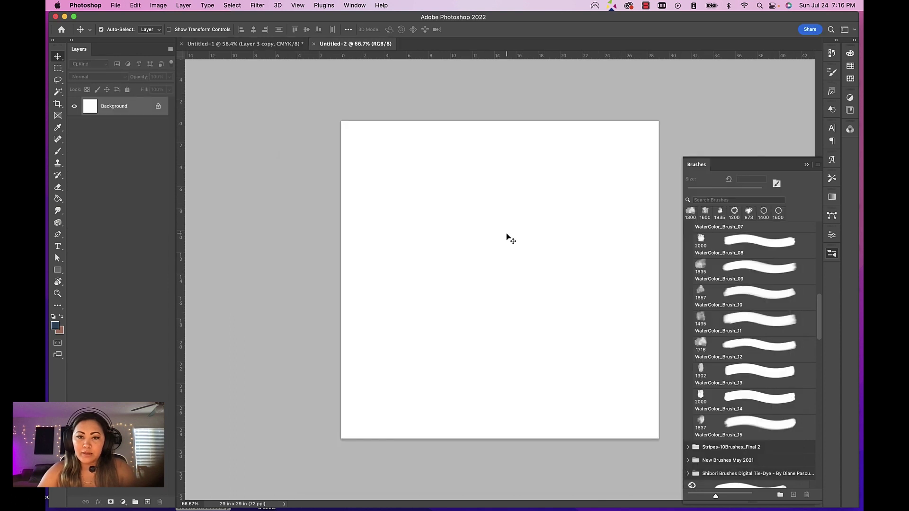
double_click(138, 114)
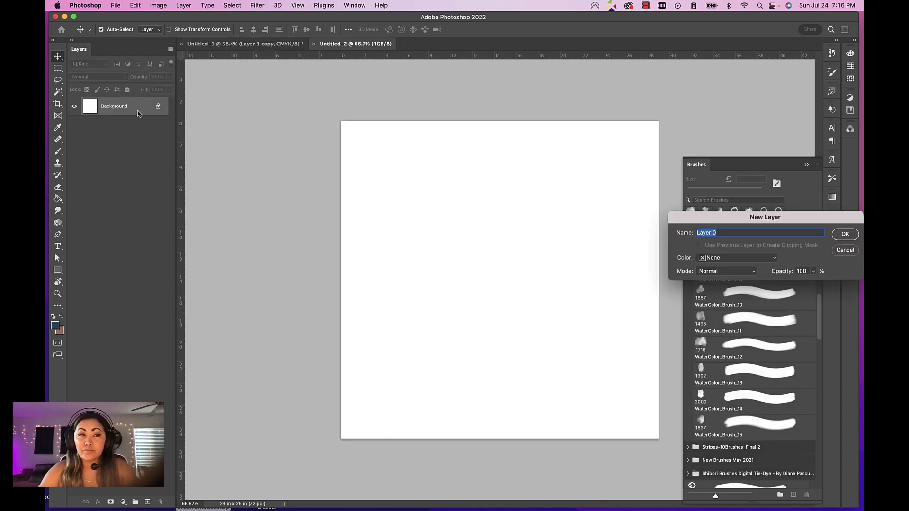
key(Return)
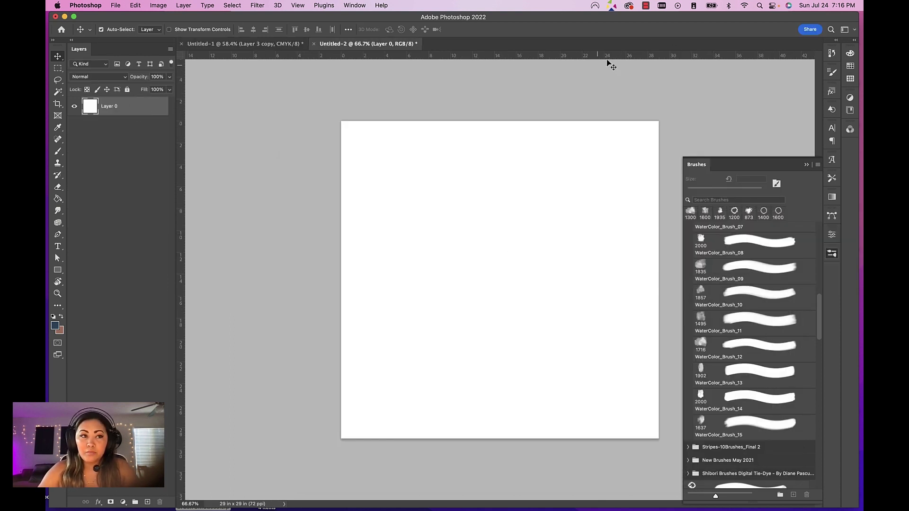
- Give Layer 0 a Pattern Overlay style using the newly saved watercolor pattern
double_click(137, 108)
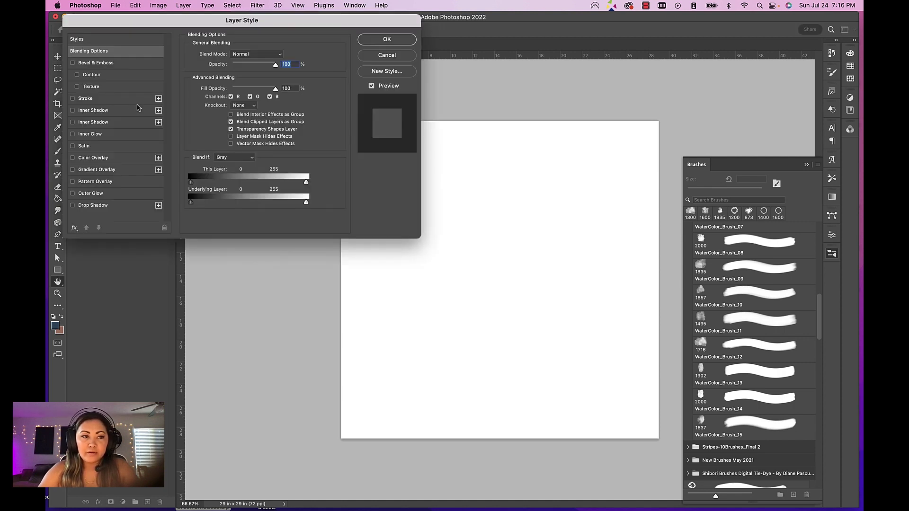
click(95, 182)
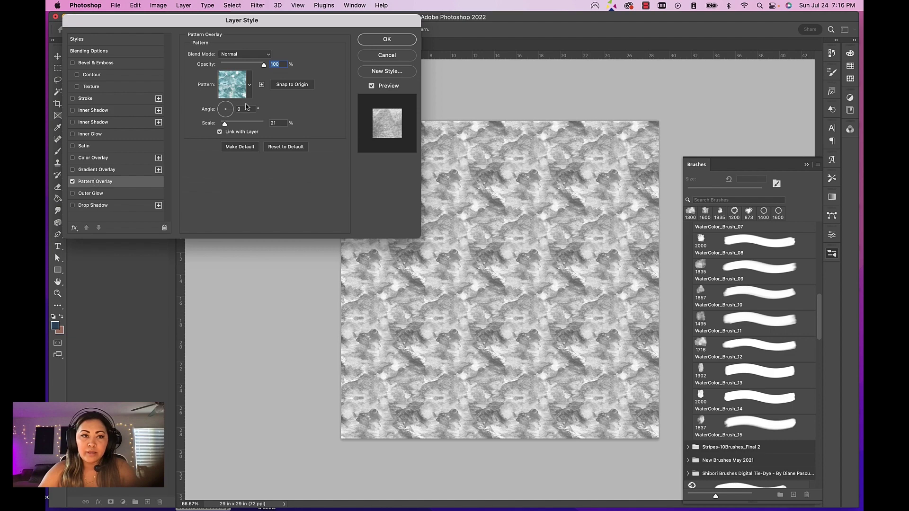
click(249, 85)
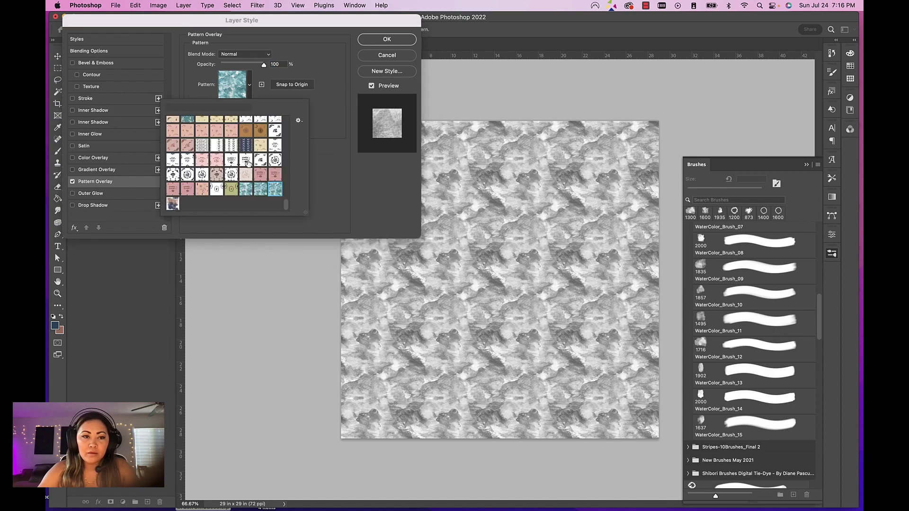
click(172, 204)
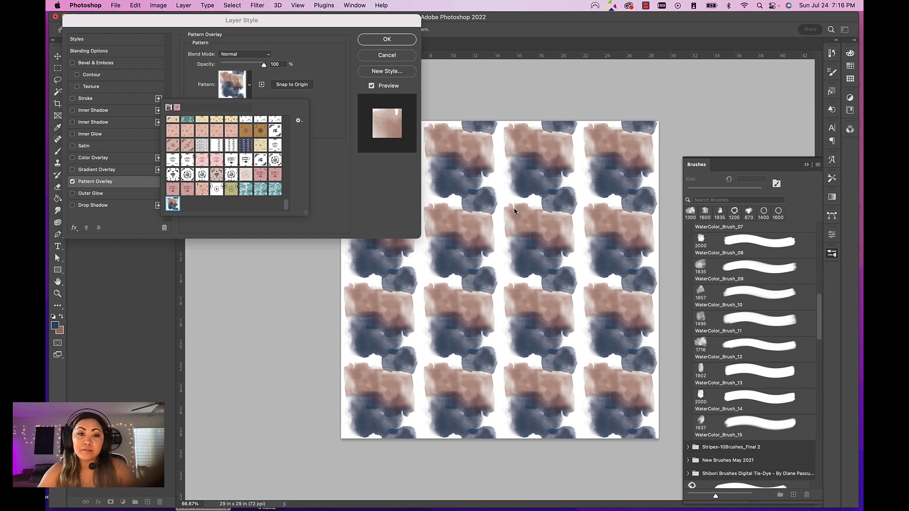
click(401, 39)
click(400, 39)
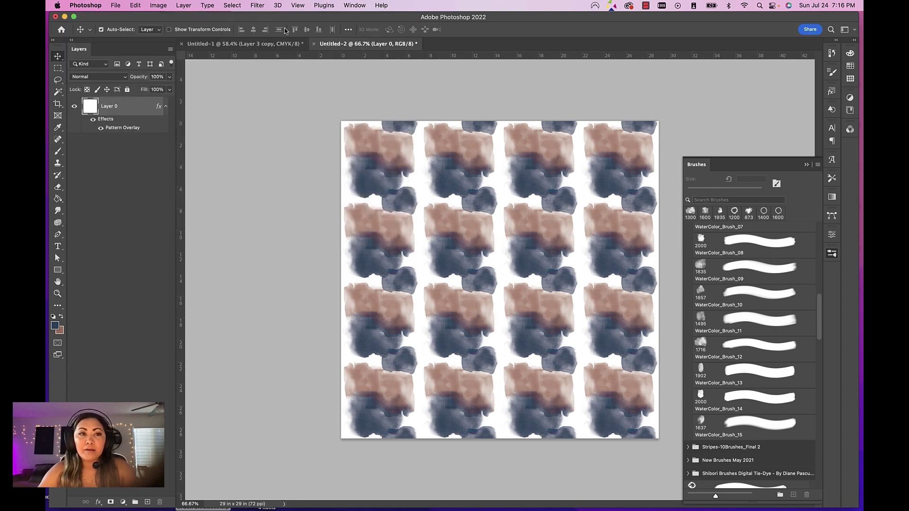
- In Untitled-1, enlarge the Layer 2 brown wash and push it against the left edge
click(242, 43)
mouse_move(420, 166)
mouse_down()
mouse_move(412, 113)
mouse_move(431, 178)
mouse_move(327, 152)
mouse_move(327, 182)
mouse_move(282, 178)
mouse_move(408, 173)
mouse_up()
click(450, 171)
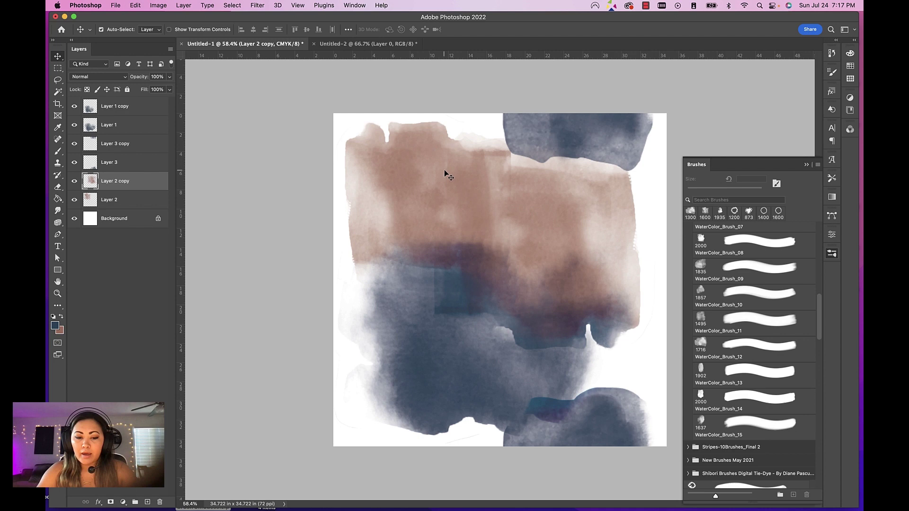
click(412, 180)
key(super+t)
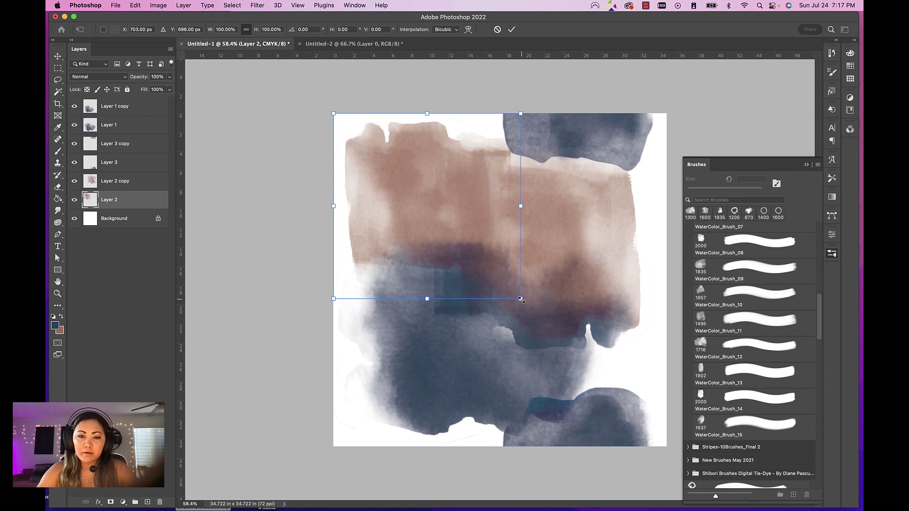
drag(521, 299, 562, 331)
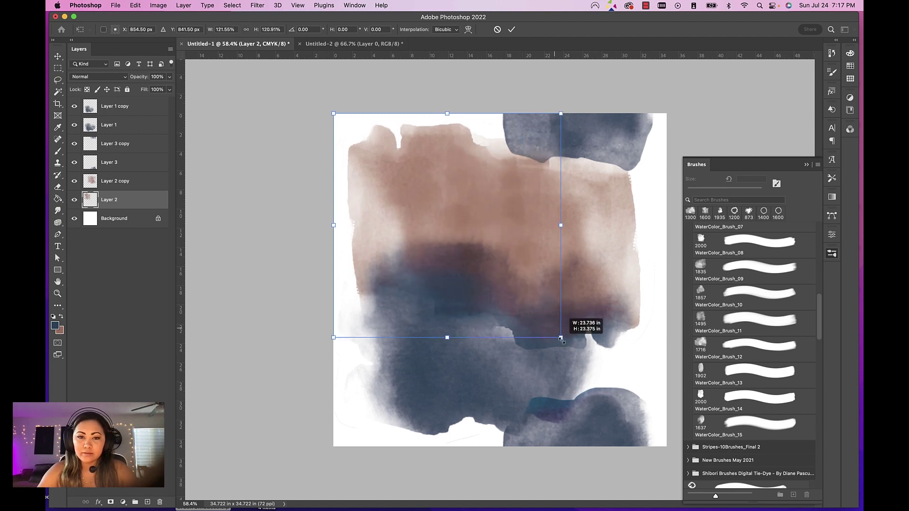
key(Return)
drag(362, 187, 319, 196)
key(super+t)
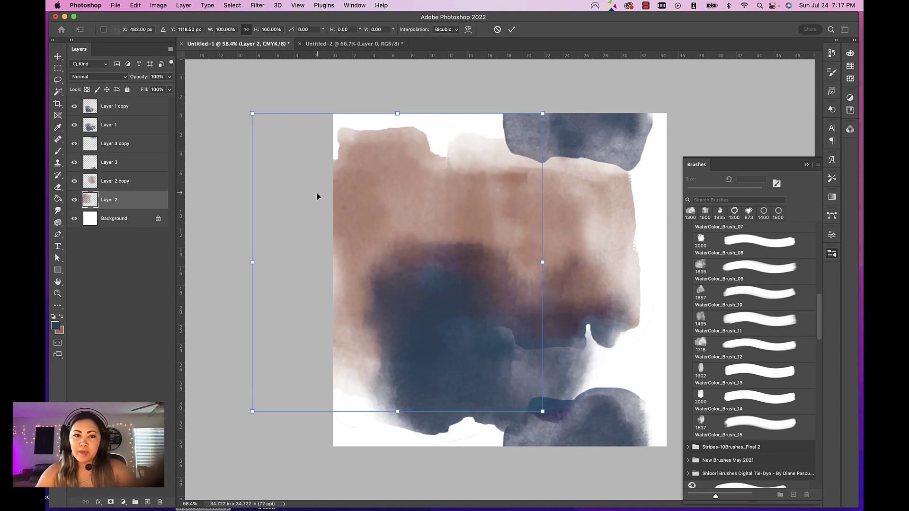
drag(454, 205, 390, 204)
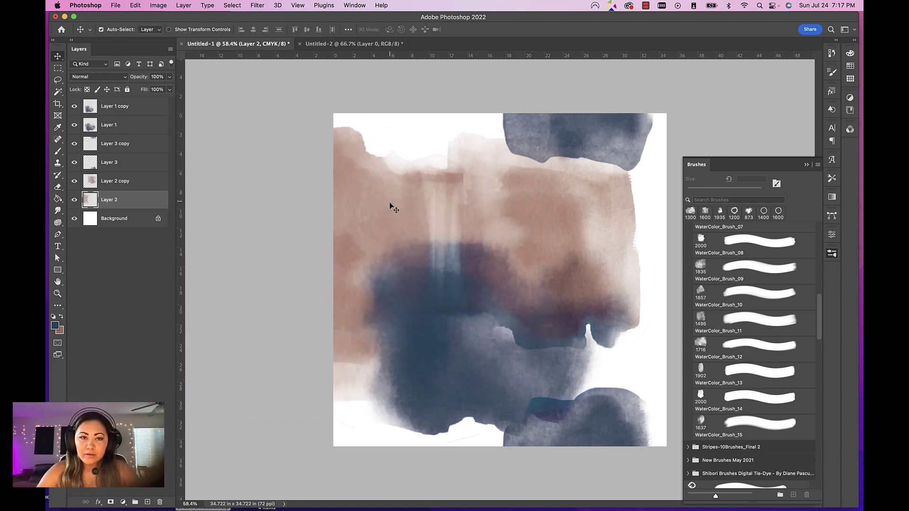
key(Return)
- Duplicate the brown wash and slide the copy 2500 px right across the tile
key(super+t)
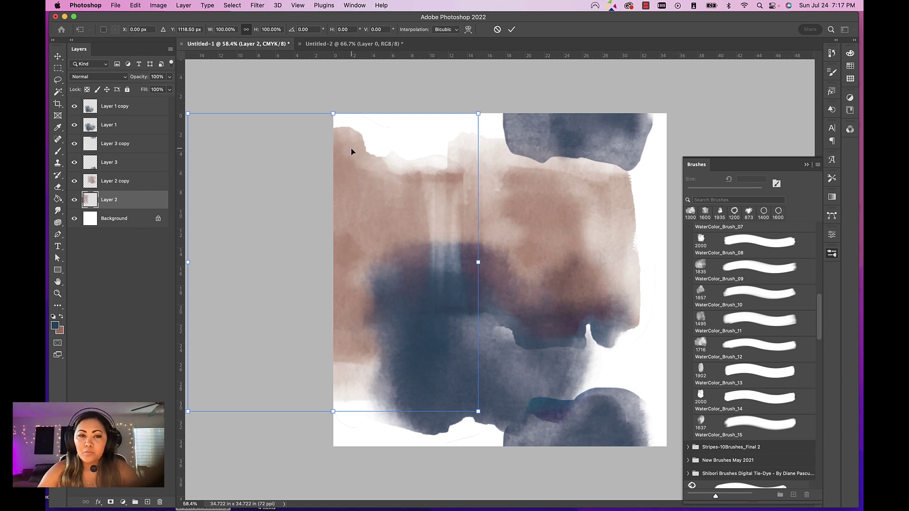
key(Return)
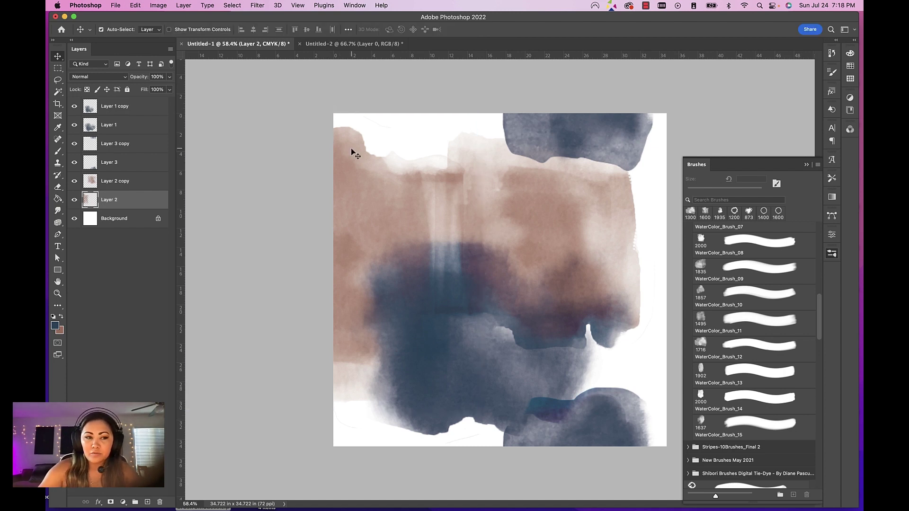
key(super+j)
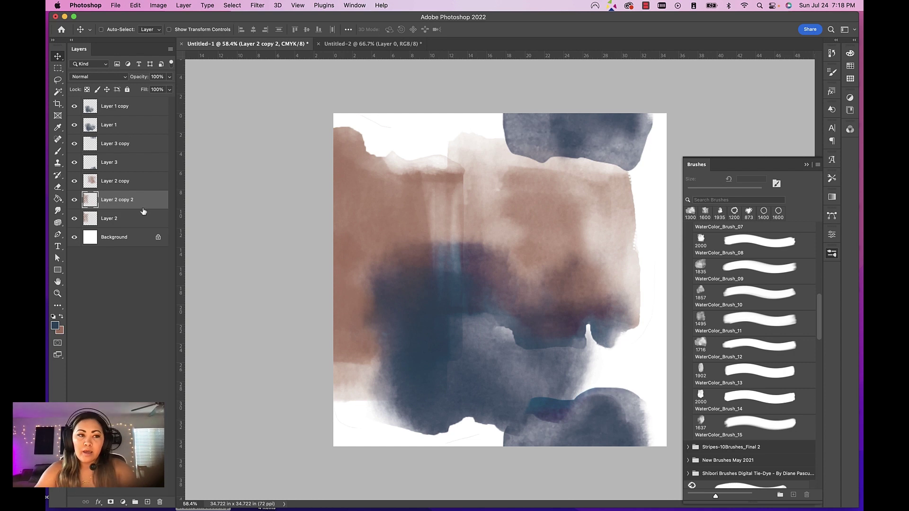
key(super+t)
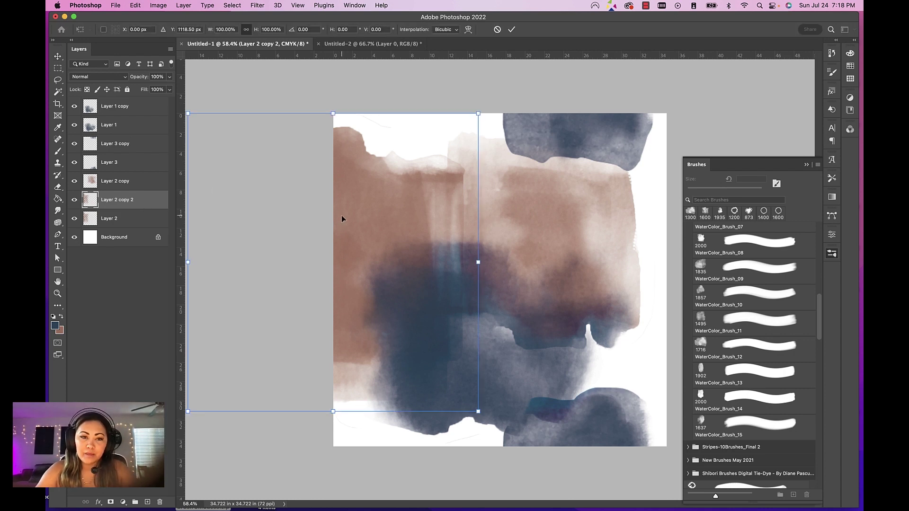
drag(373, 207, 717, 214)
key(Return)
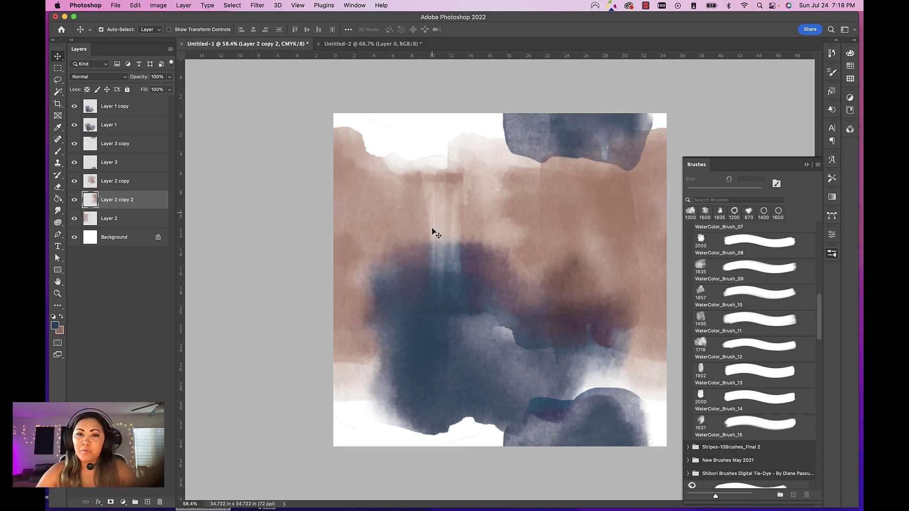
- Duplicate the navy wash, flip it vertically, scale it to about 69% and raise it to the top edge
drag(463, 273, 413, 314)
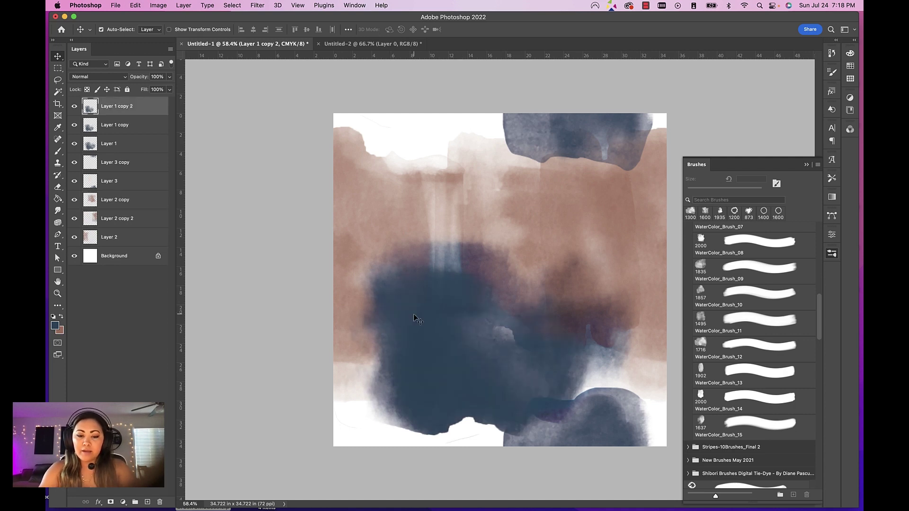
key(ctrl+t)
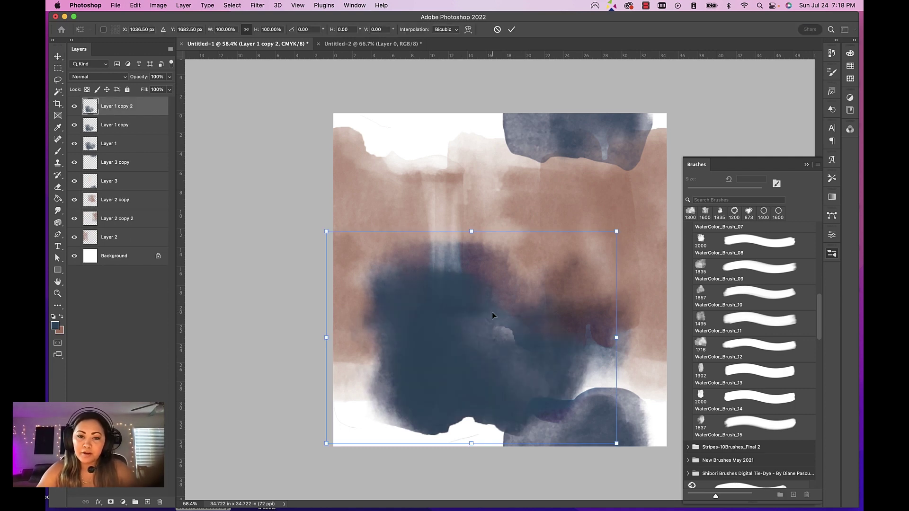
drag(493, 311, 467, 193)
right_click(461, 197)
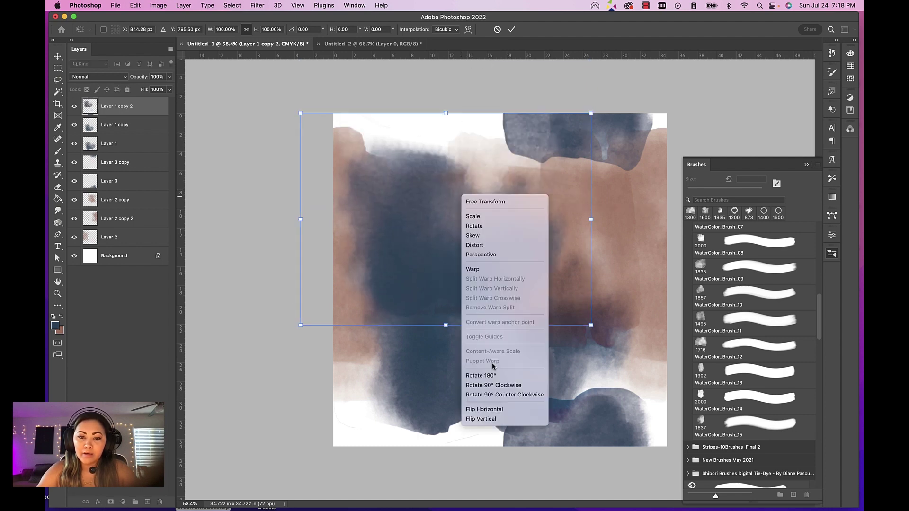
click(490, 418)
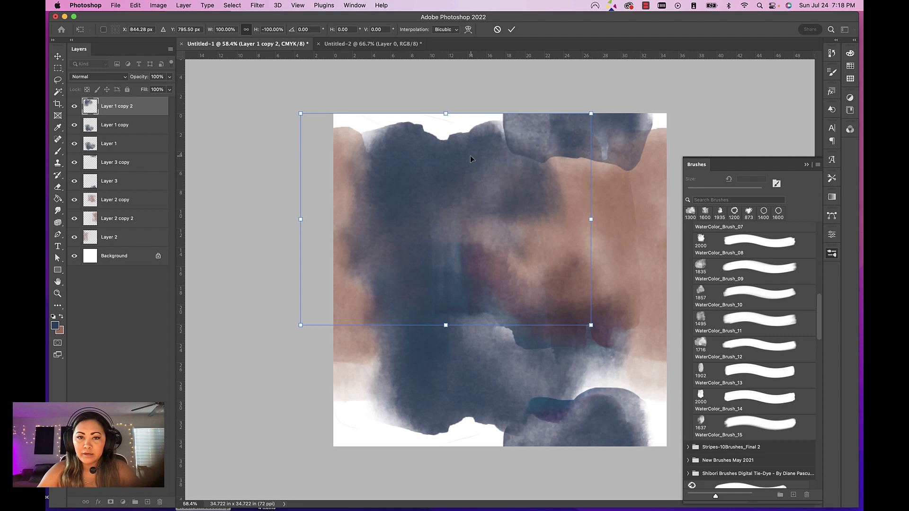
drag(470, 155, 500, 175)
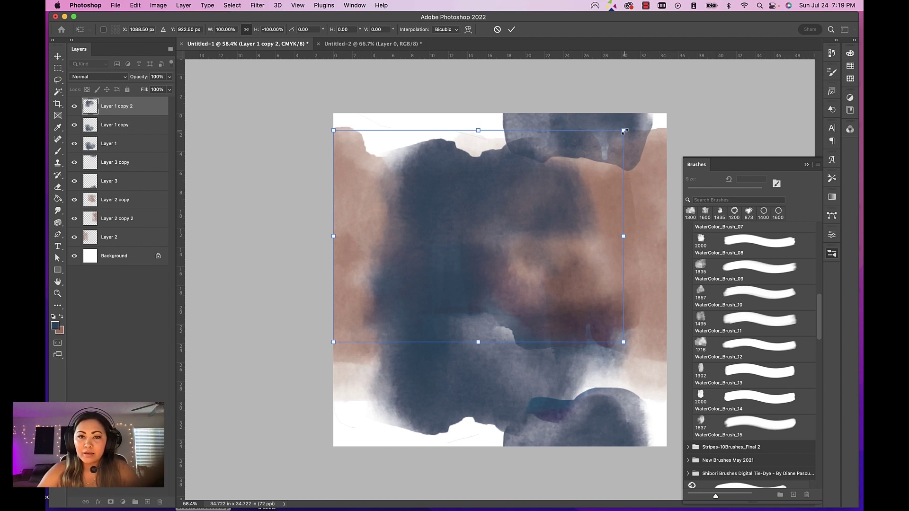
drag(623, 131, 535, 194)
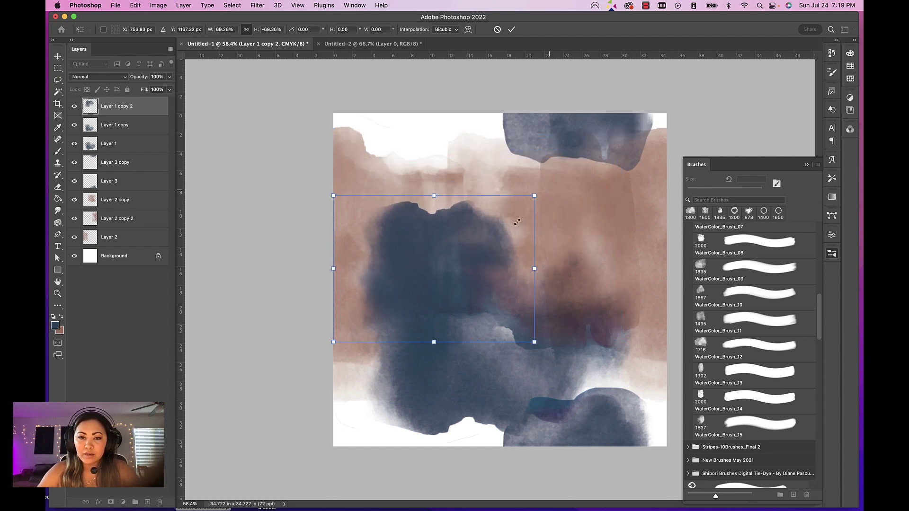
drag(468, 252, 463, 104)
- Commit the transform, group Layer 1 copy 3, and move the group's navy wash down
key(Return)
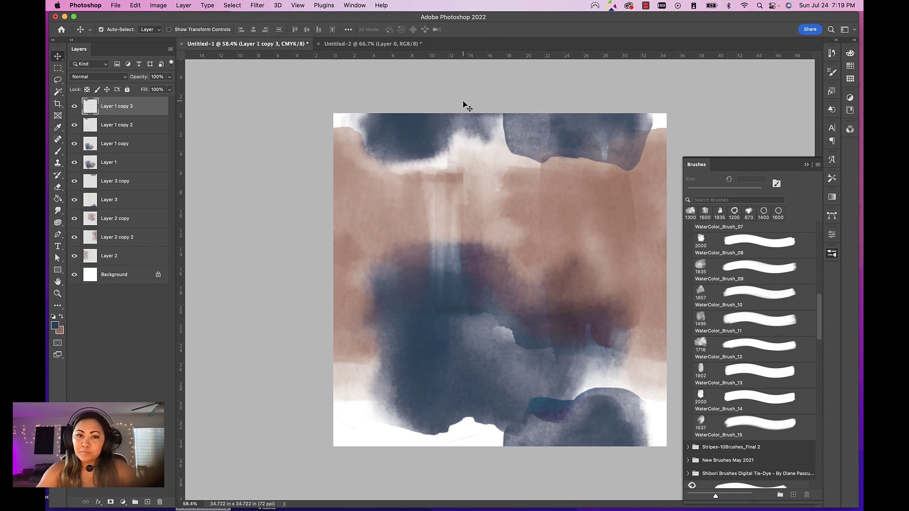
key(super+j)
key(super+g)
key(super+t)
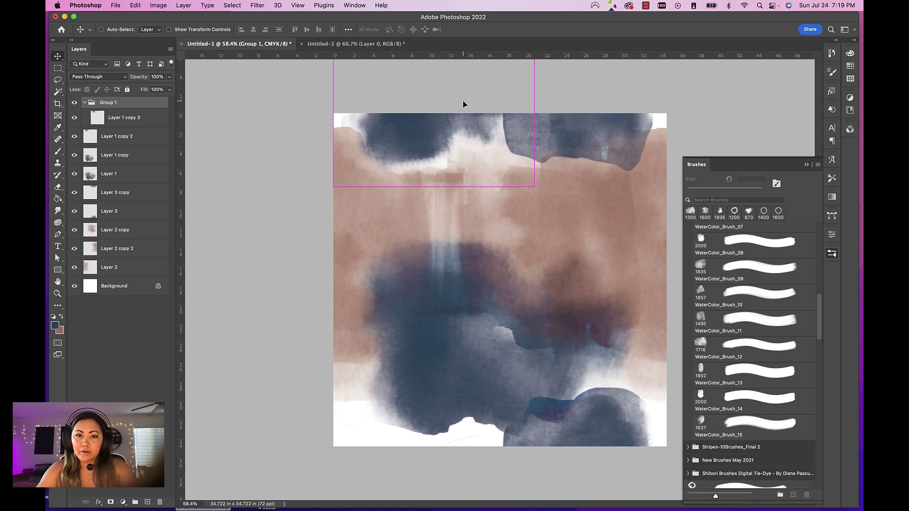
drag(475, 136, 504, 465)
key(Return)
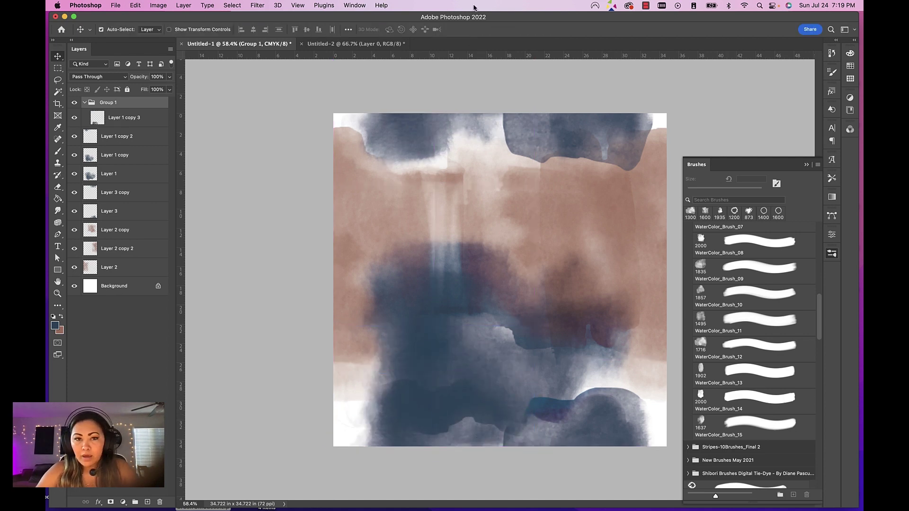
- Fade Layer 1 copy 2 to 57% opacity and Layer 1 copy 3 to 50%
click(430, 133)
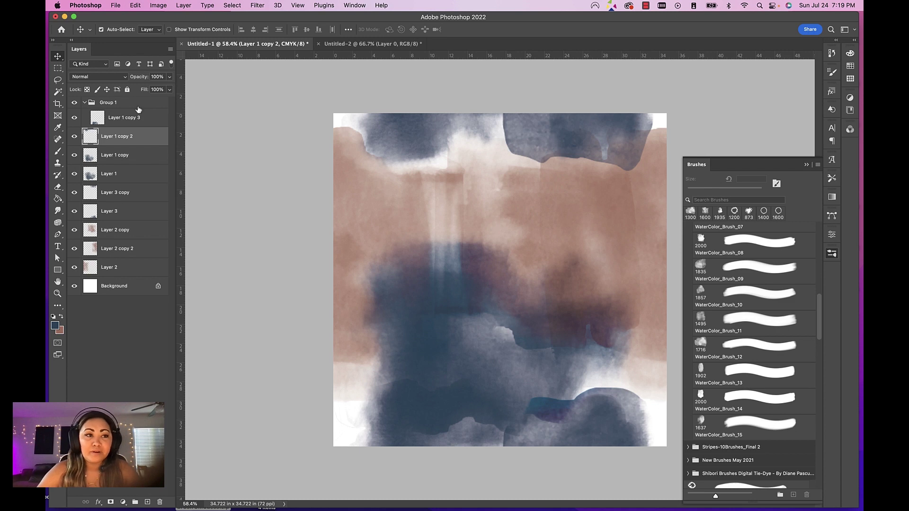
click(169, 89)
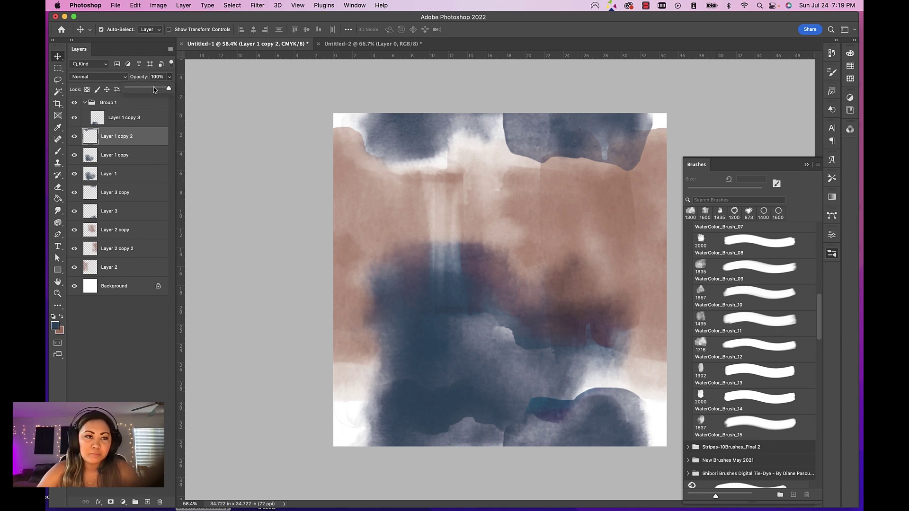
click(154, 89)
drag(154, 90, 147, 89)
click(466, 440)
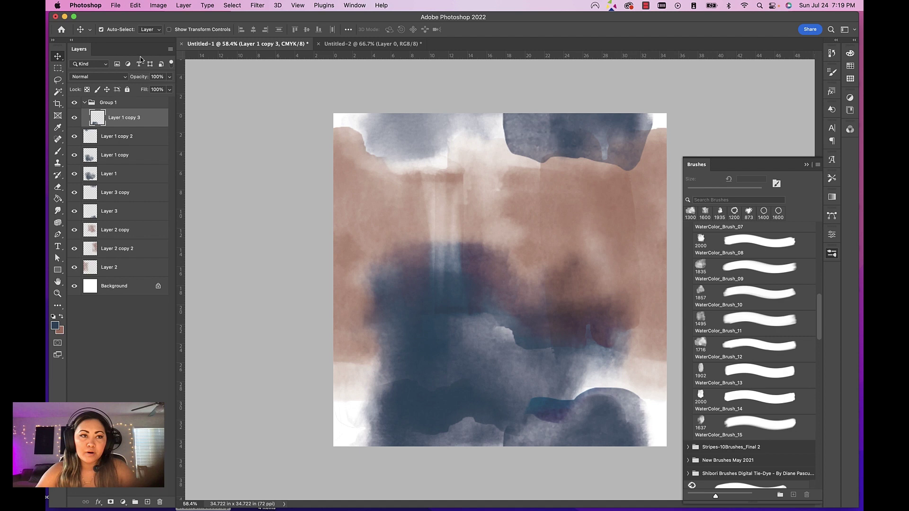
drag(170, 77, 148, 89)
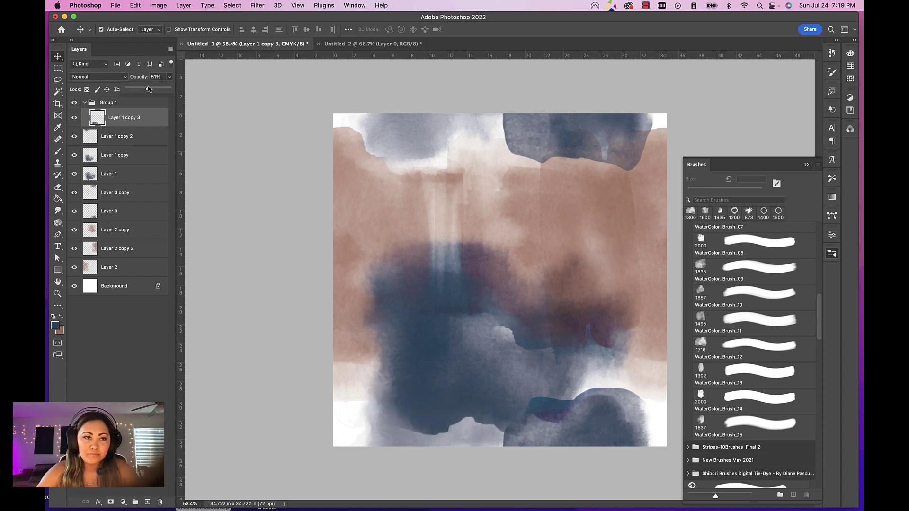
- Lower the opacity of Layer 2 copy's brown wash to 70%
click(507, 178)
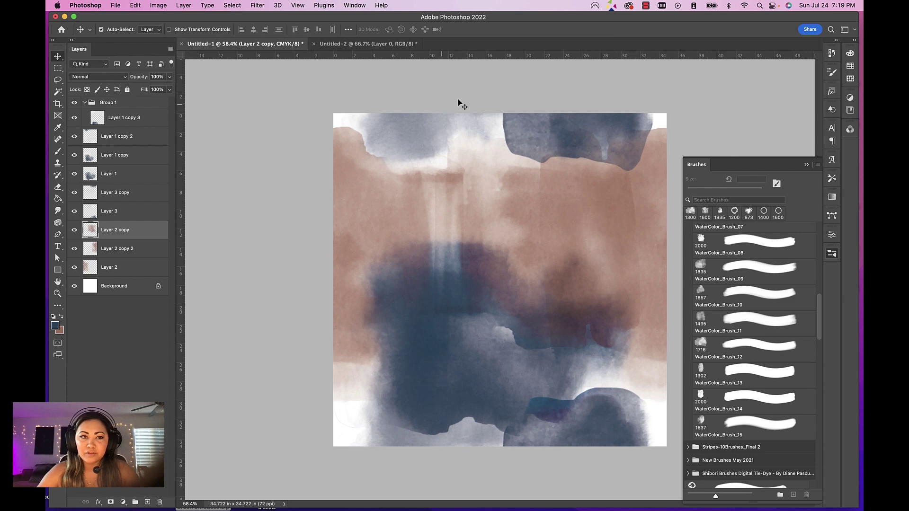
click(169, 77)
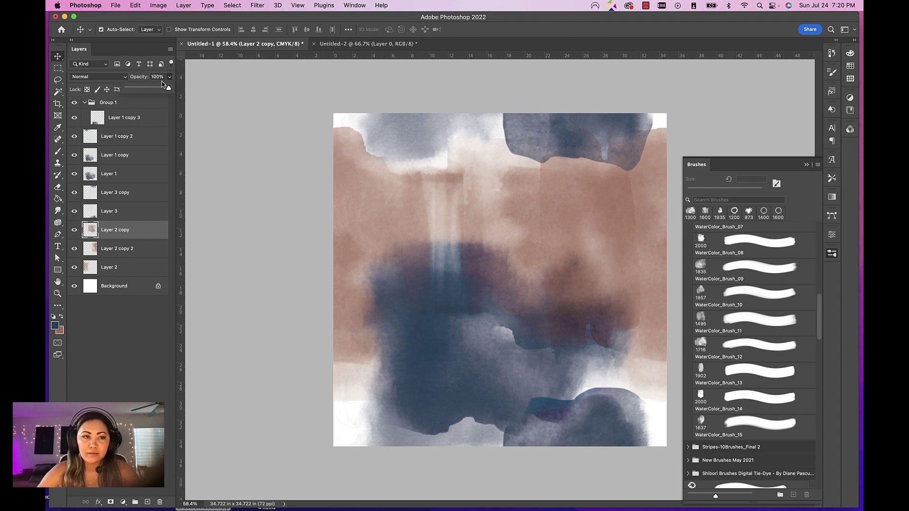
drag(162, 85, 156, 90)
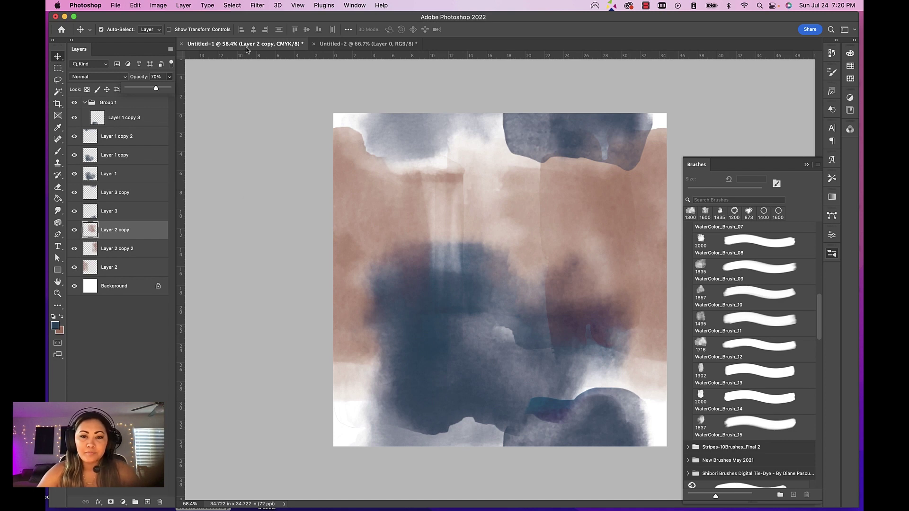
click(137, 5)
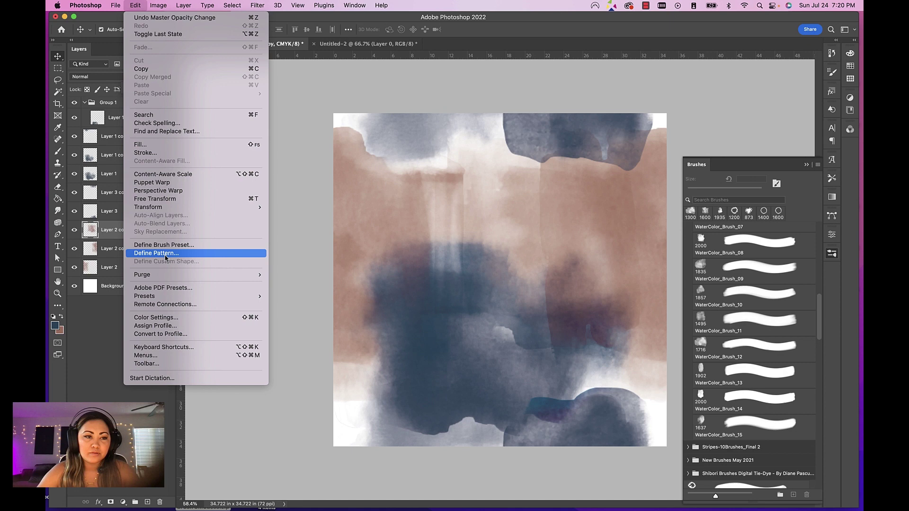
- Define the tile as a pattern and set it as Untitled-2's Pattern Overlay
key(Escape)
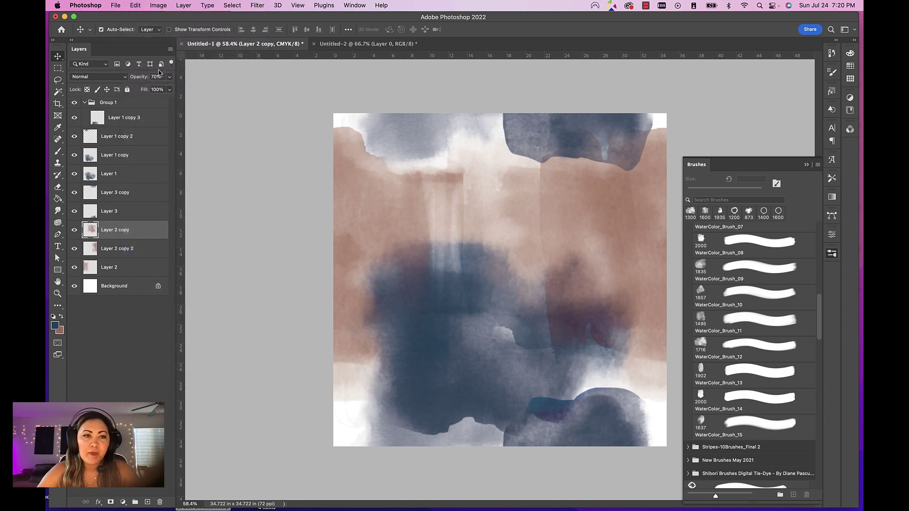
click(389, 46)
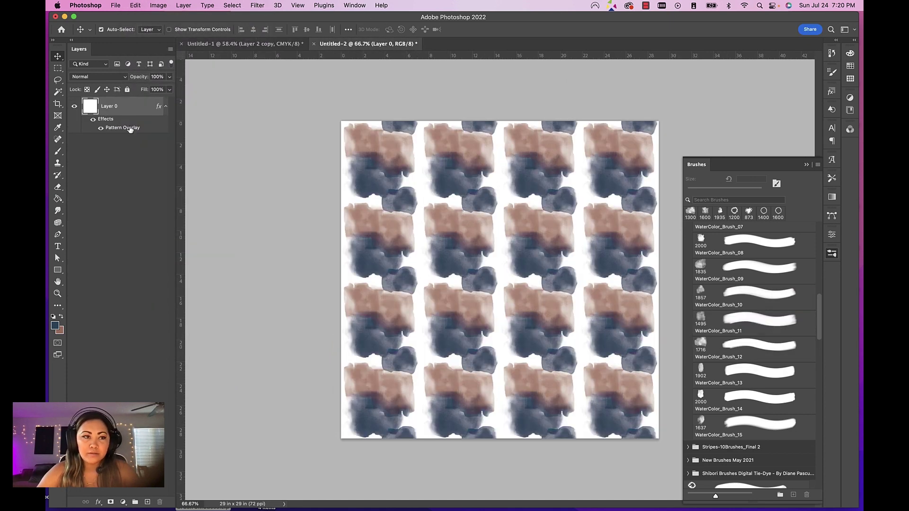
double_click(133, 110)
click(95, 181)
click(232, 84)
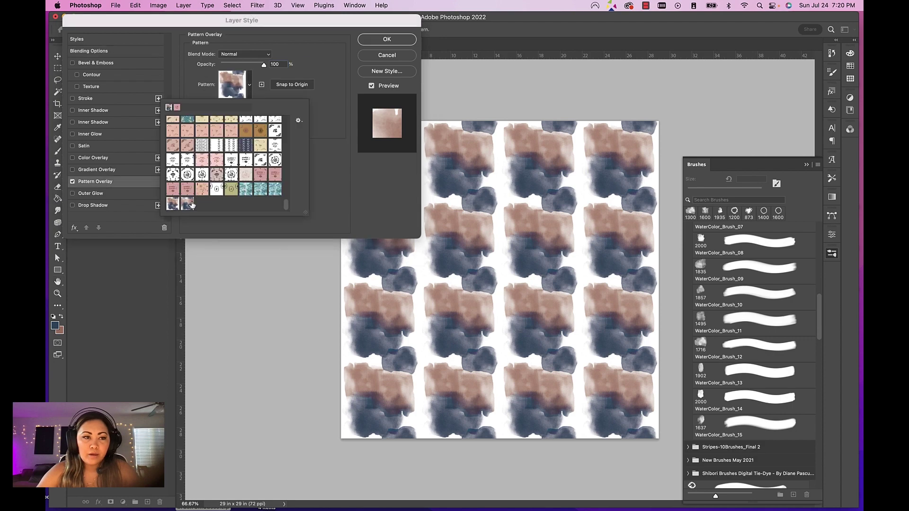
click(188, 203)
click(411, 38)
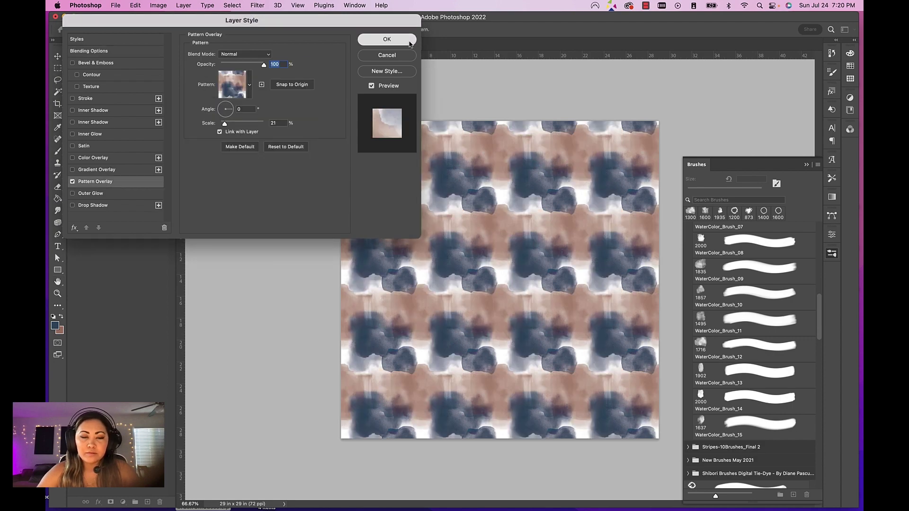
click(407, 39)
- Zoom and pan around Untitled-2 to inspect the brown and navy watercolor repeat
scroll(465, 225, up, 5)
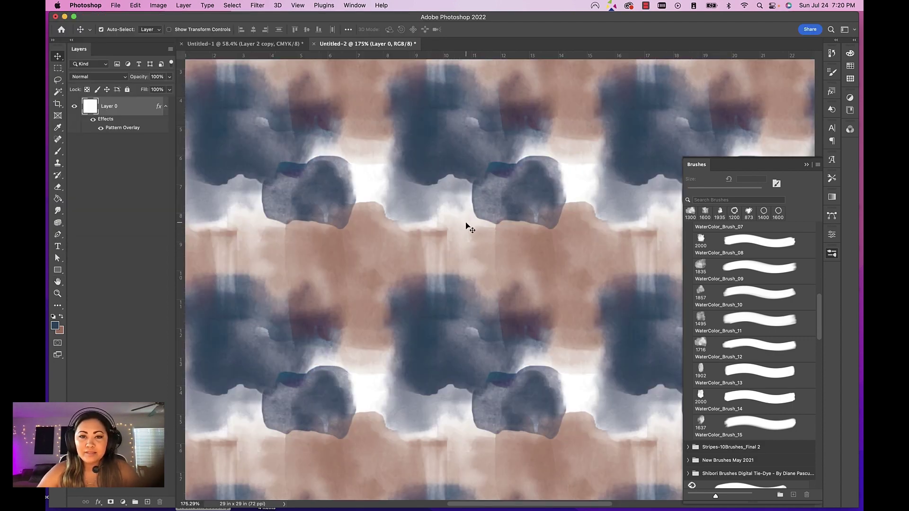
scroll(462, 280, down, 3)
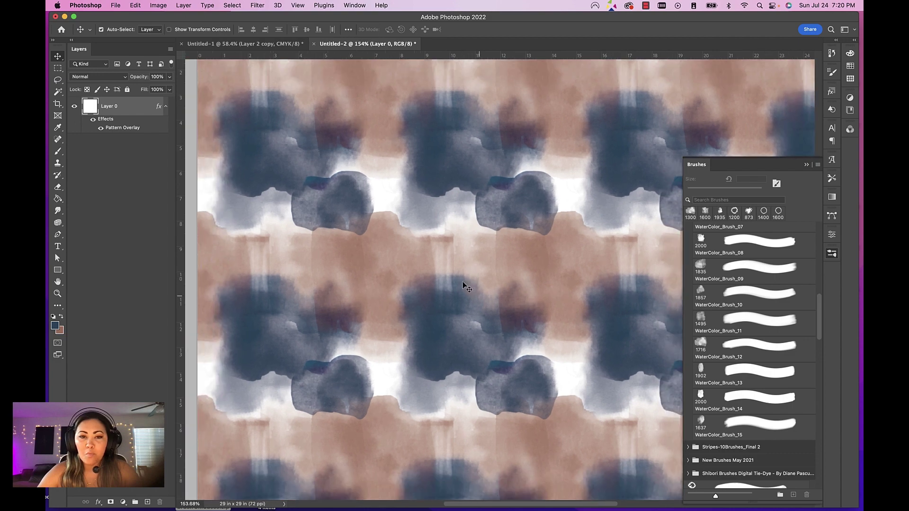
scroll(459, 283, down, 4)
scroll(461, 284, up, 5)
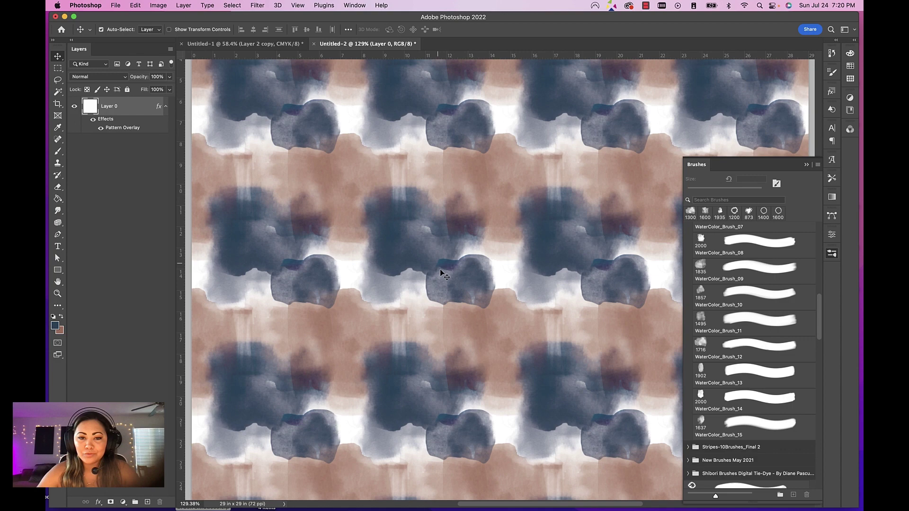
scroll(479, 126, down, 5)
scroll(479, 126, left, 2)
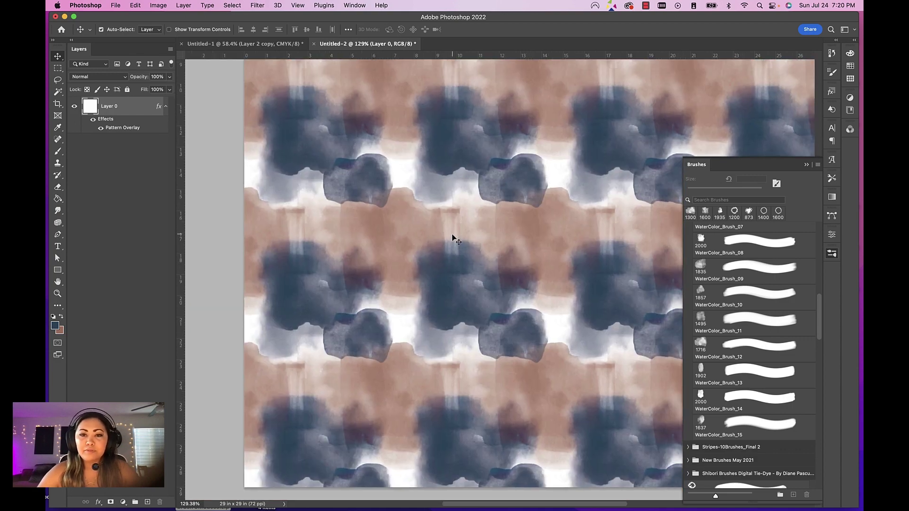
scroll(560, 159, down, 3)
scroll(560, 158, right, 3)
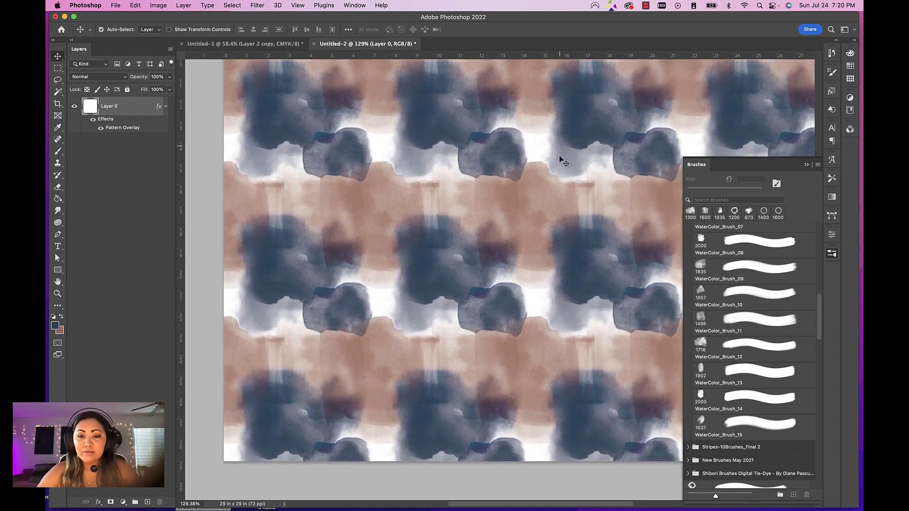
scroll(560, 159, down, 1)
scroll(559, 156, right, 3)
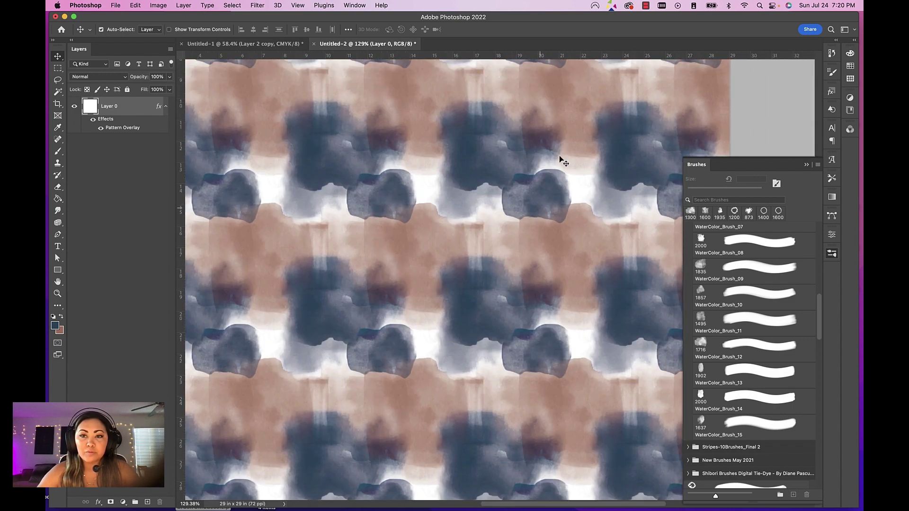
scroll(560, 156, up, 10)
scroll(563, 156, down, 3)
scroll(572, 152, down, 3)
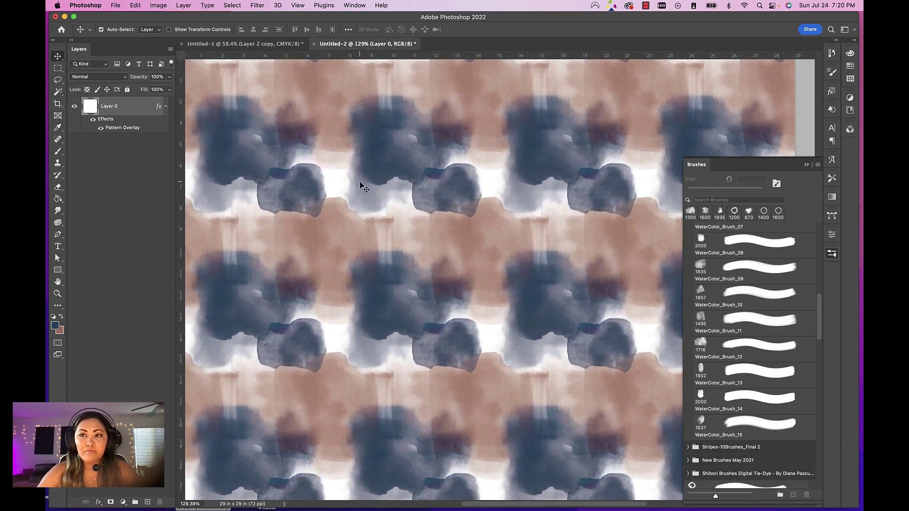
scroll(362, 185, down, 3)
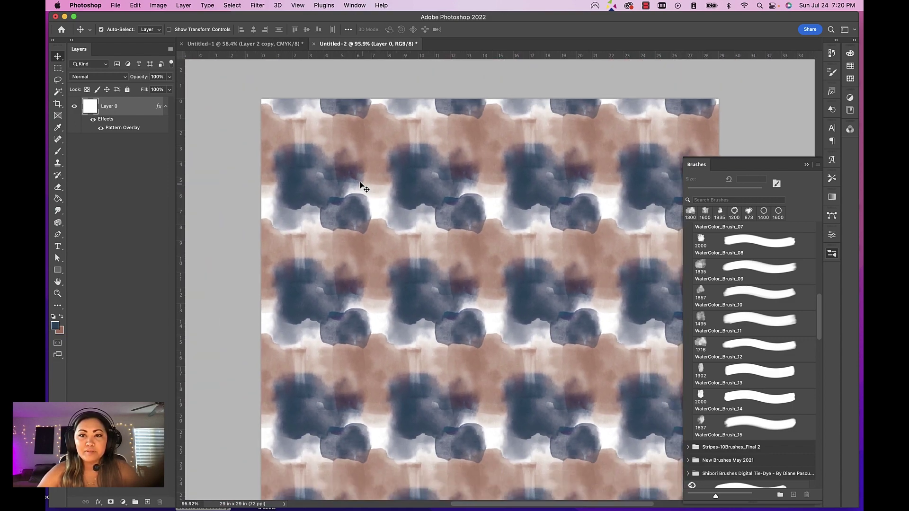
- Close the Brushes panel and zoom around the Untitled-2 pattern
click(702, 165)
scroll(315, 142, down, 3)
scroll(315, 142, right, 2)
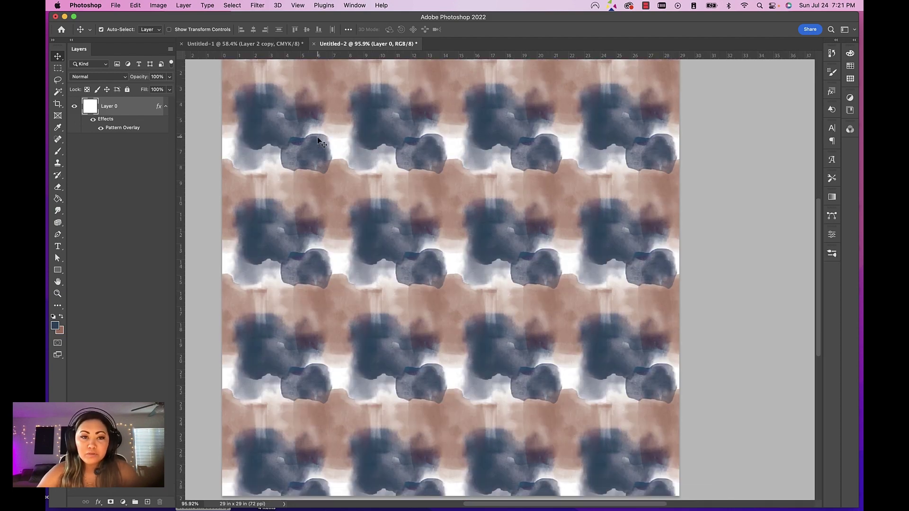
scroll(317, 137, down, 1)
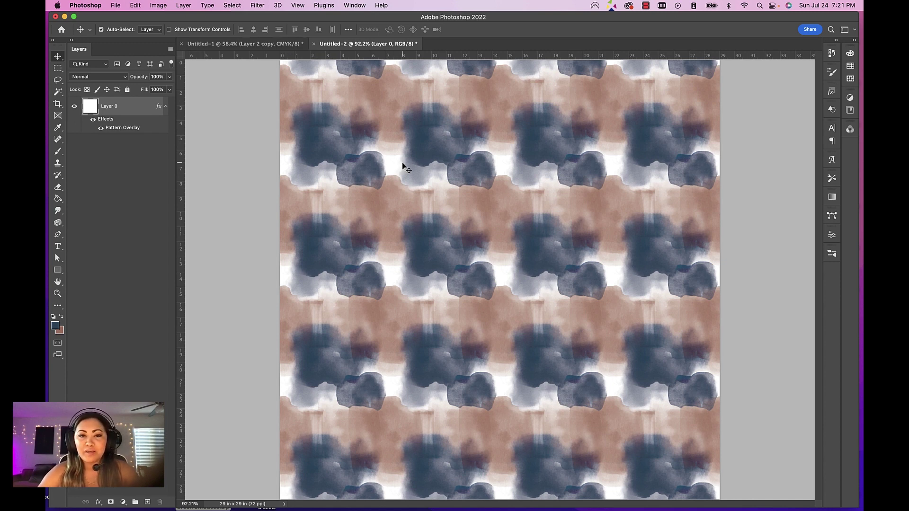
scroll(406, 166, up, 3)
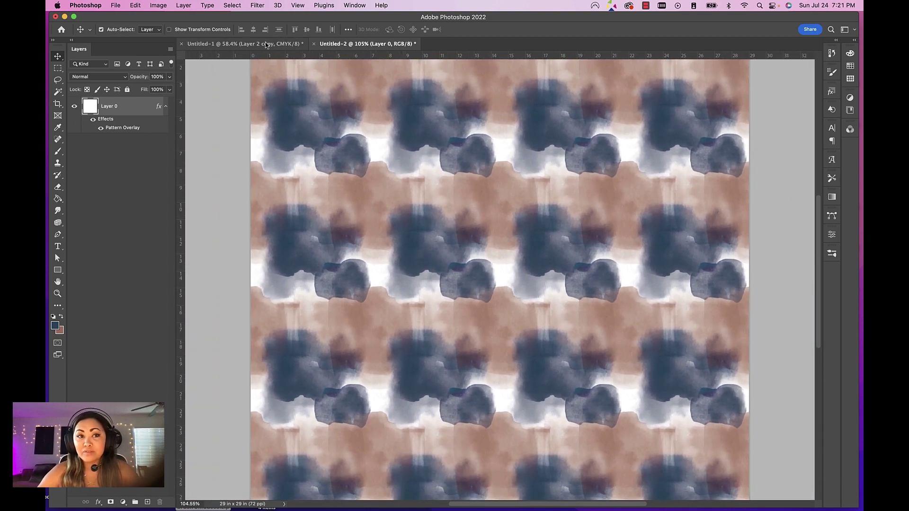
- Switch to the Untitled-1 tile document and zoom to view its wash layers
click(261, 46)
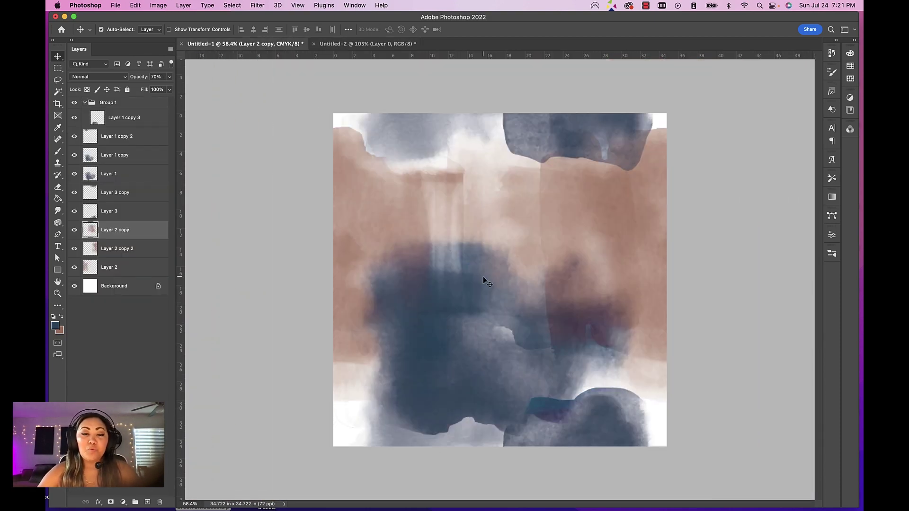
scroll(483, 277, down, 1)
scroll(481, 282, down, 2)
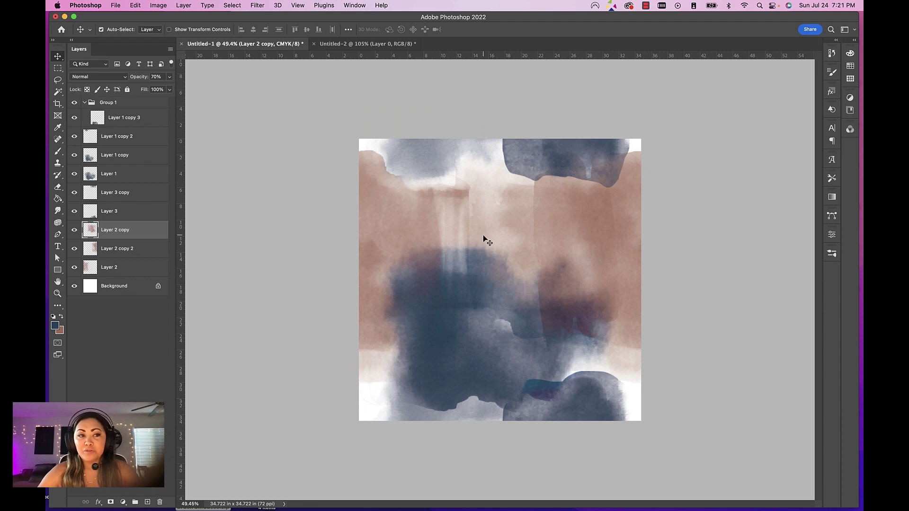
scroll(487, 231, up, 2)
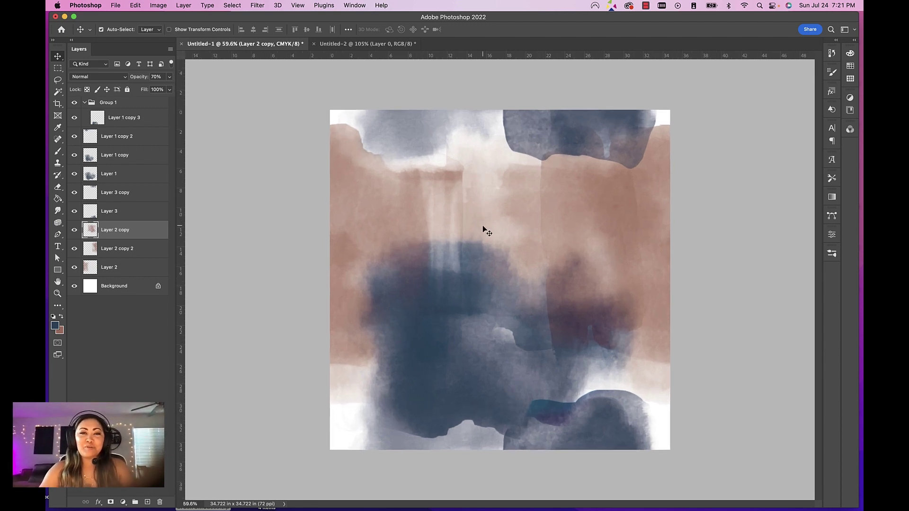